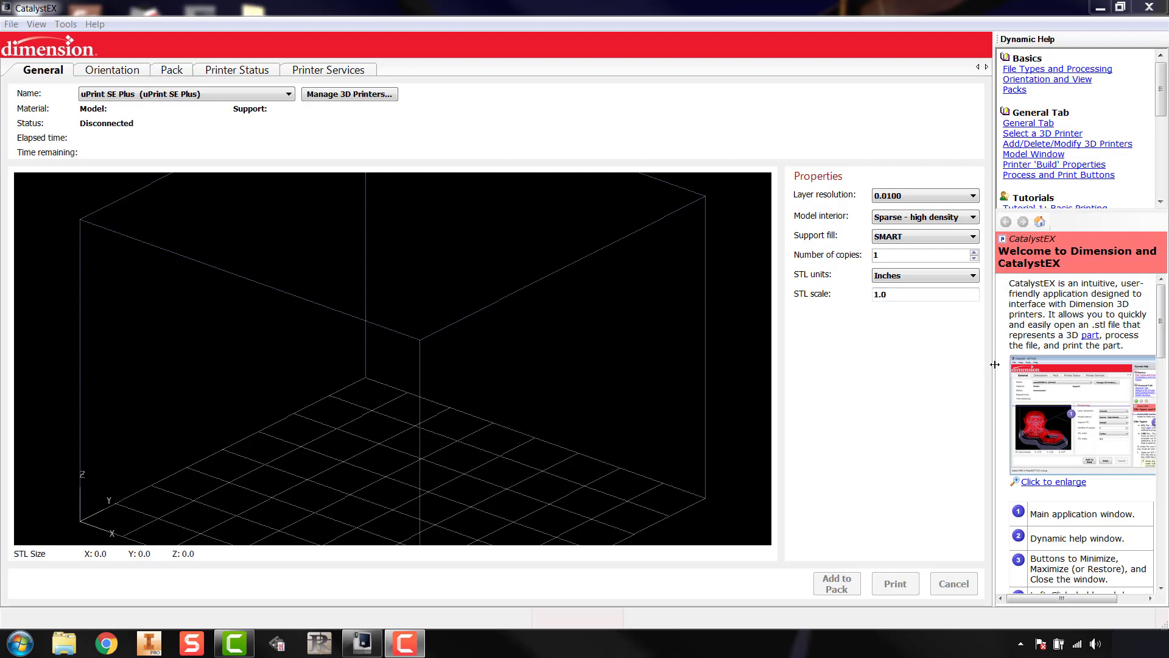
Step: Widen the Dynamic Help pane and scroll through the Welcome to Dimension and CatalystEX article
drag(995, 364, 753, 377)
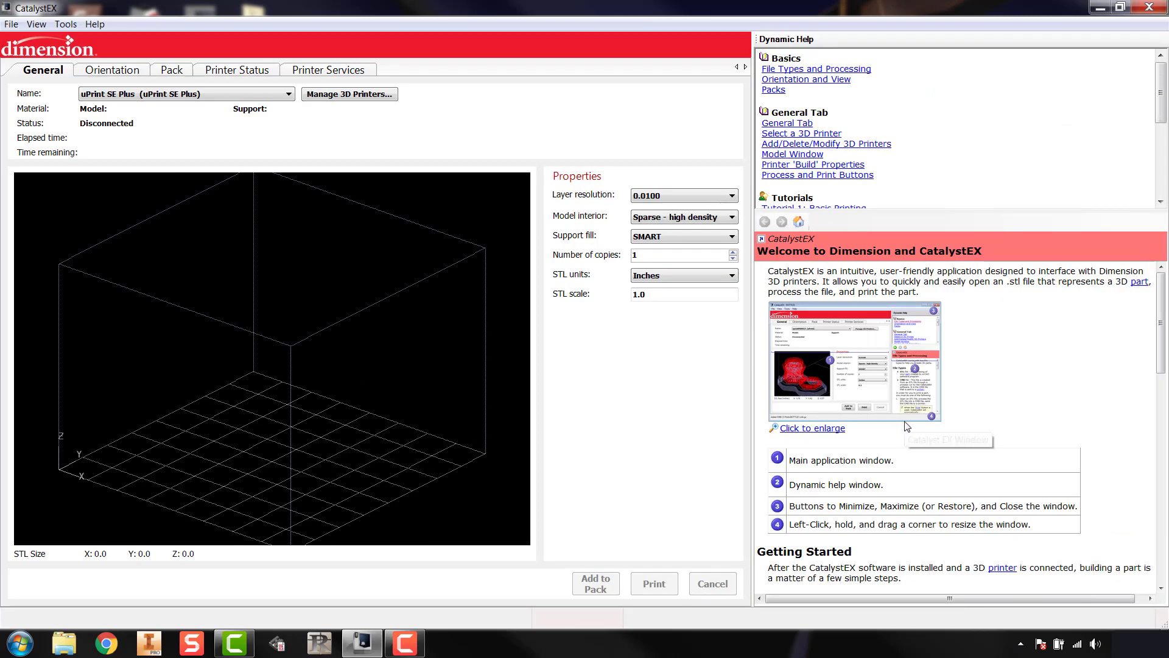
scroll(1160, 305, down, 5)
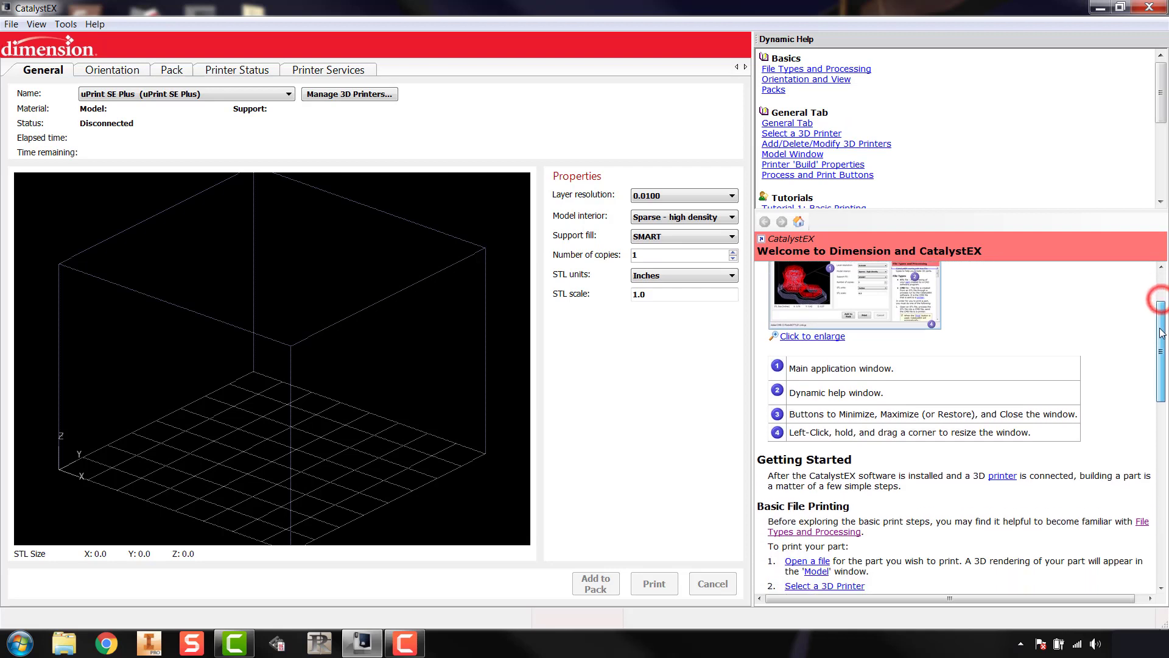
scroll(1150, 365, down, 2)
scroll(1147, 387, down, 4)
scroll(1021, 231, up, 10)
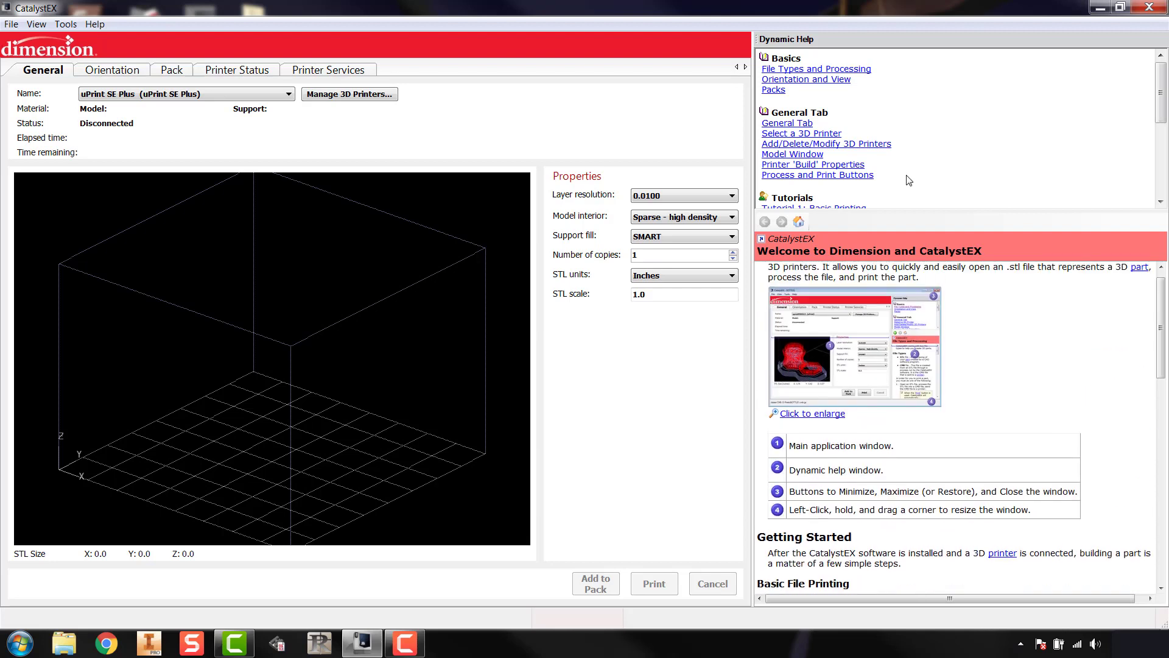
mouse_move(1161, 97)
mouse_down()
mouse_move(1163, 117)
mouse_move(1162, 93)
mouse_up()
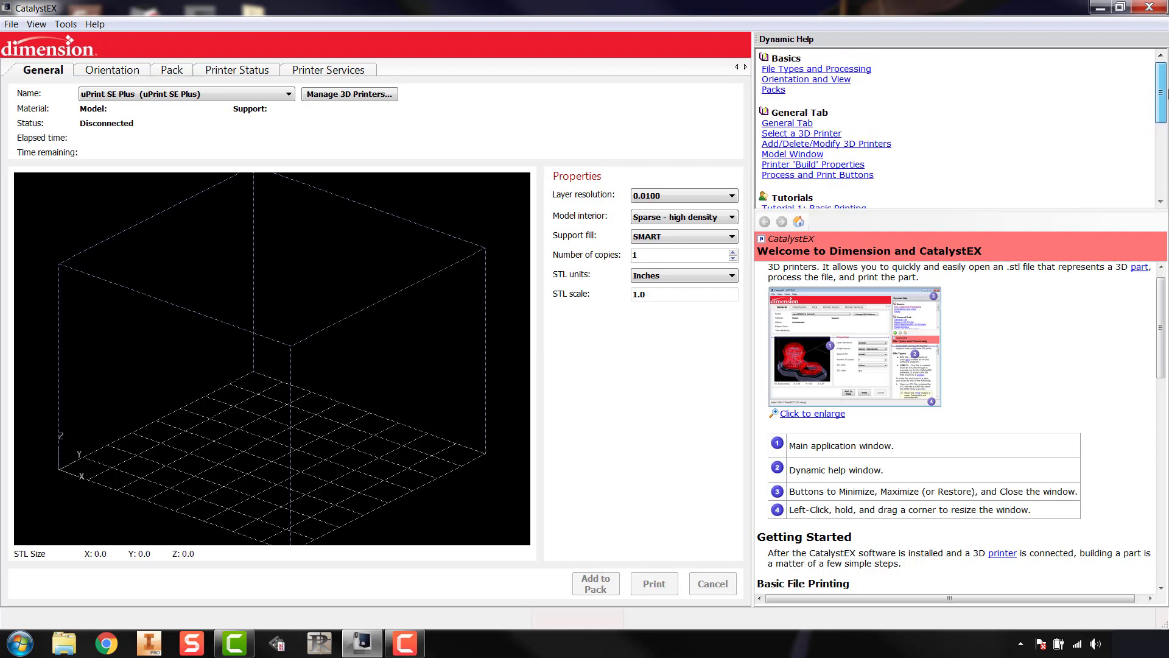
Step: Go from the General Tab help topic to the Orientation and View article in Dynamic Help
click(801, 123)
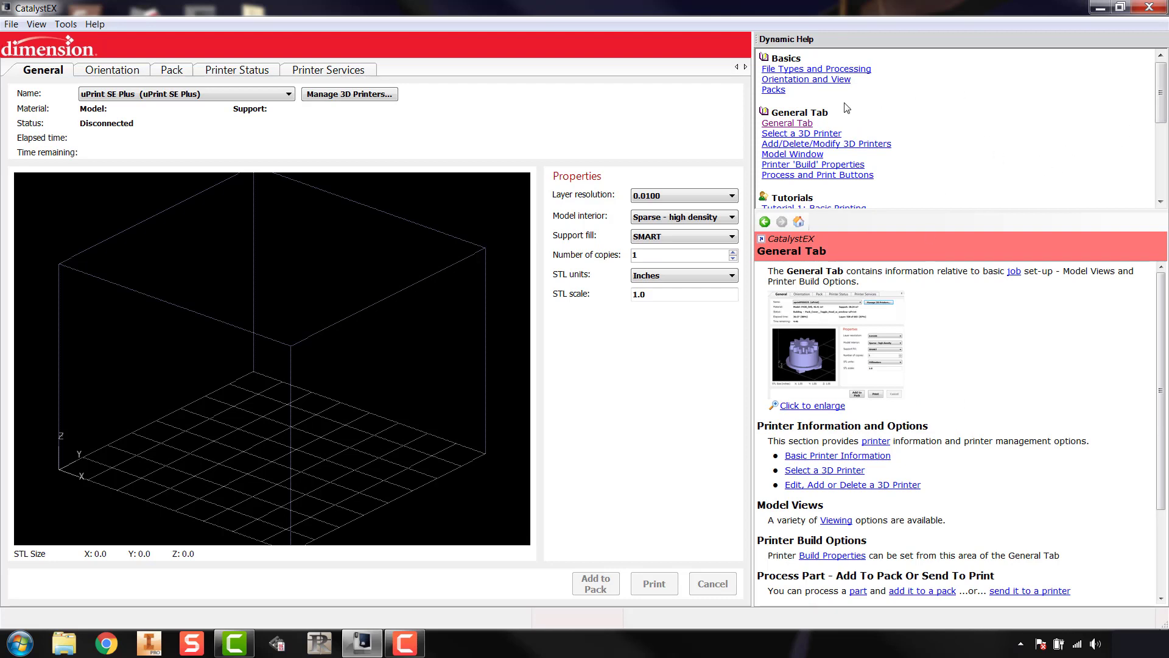
click(804, 82)
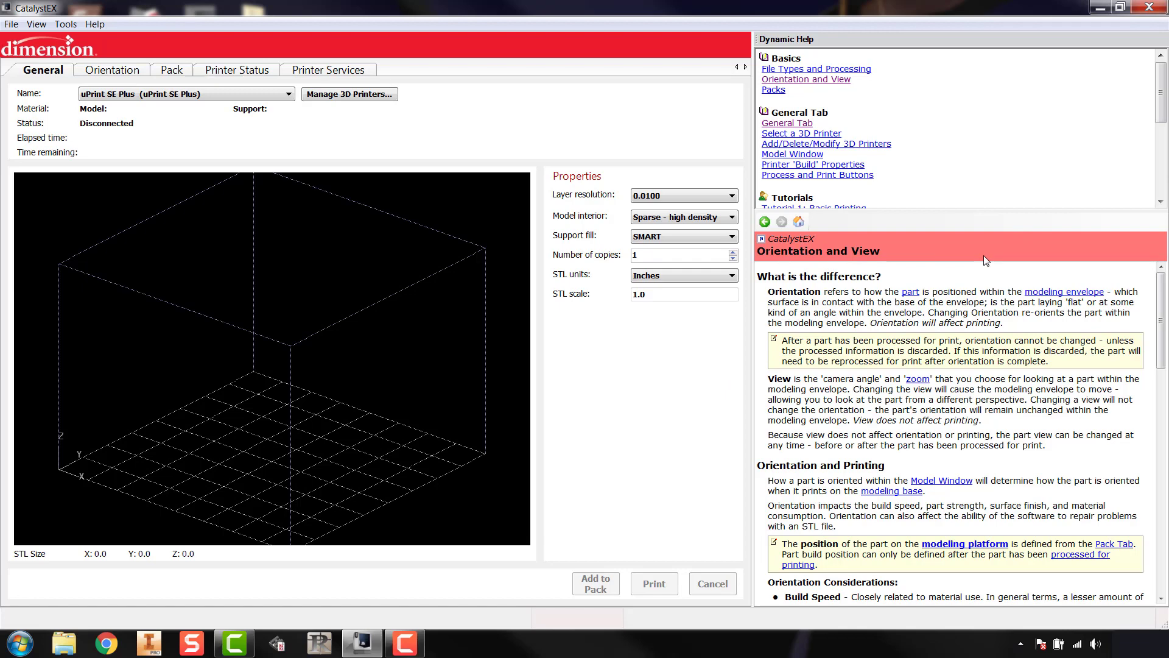
Step: Narrow the Dynamic Help pane so the General tab model area and properties fill the window
drag(753, 306, 1043, 312)
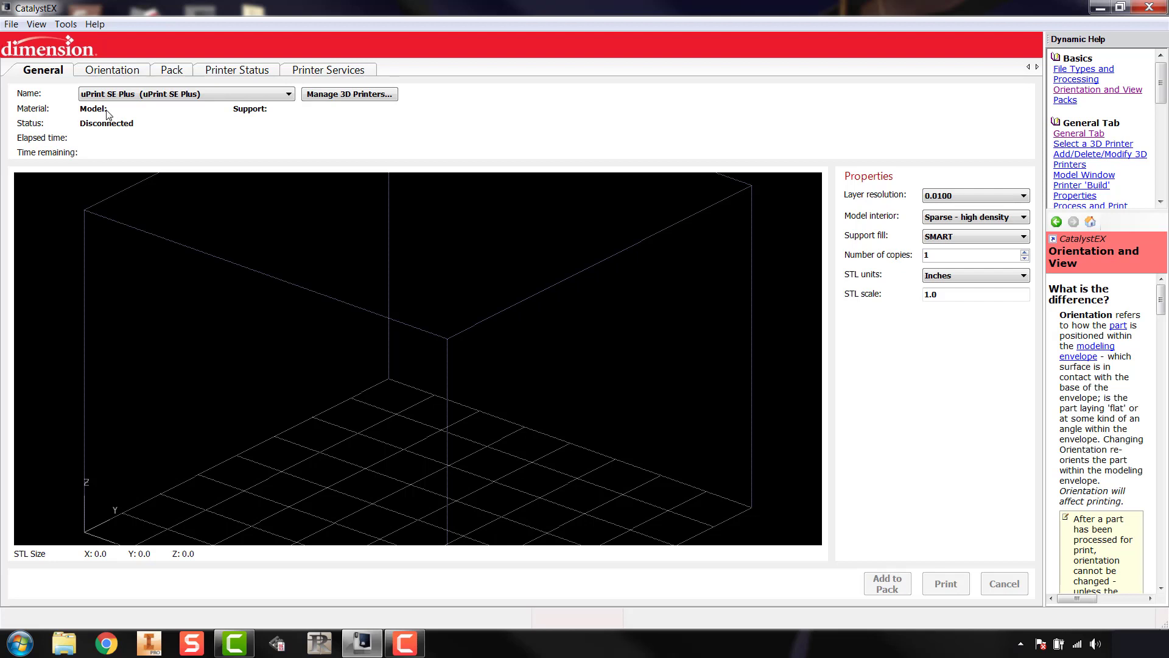
Step: Open the Buckle STL file from the Catalyst sample folder
click(11, 24)
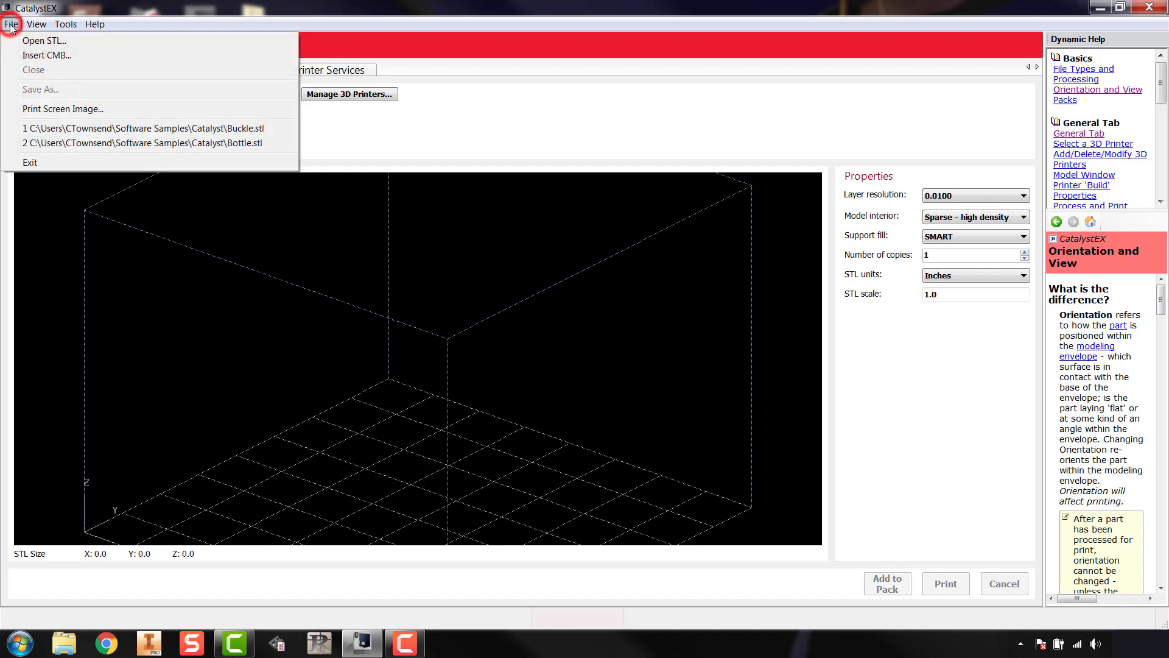
click(24, 40)
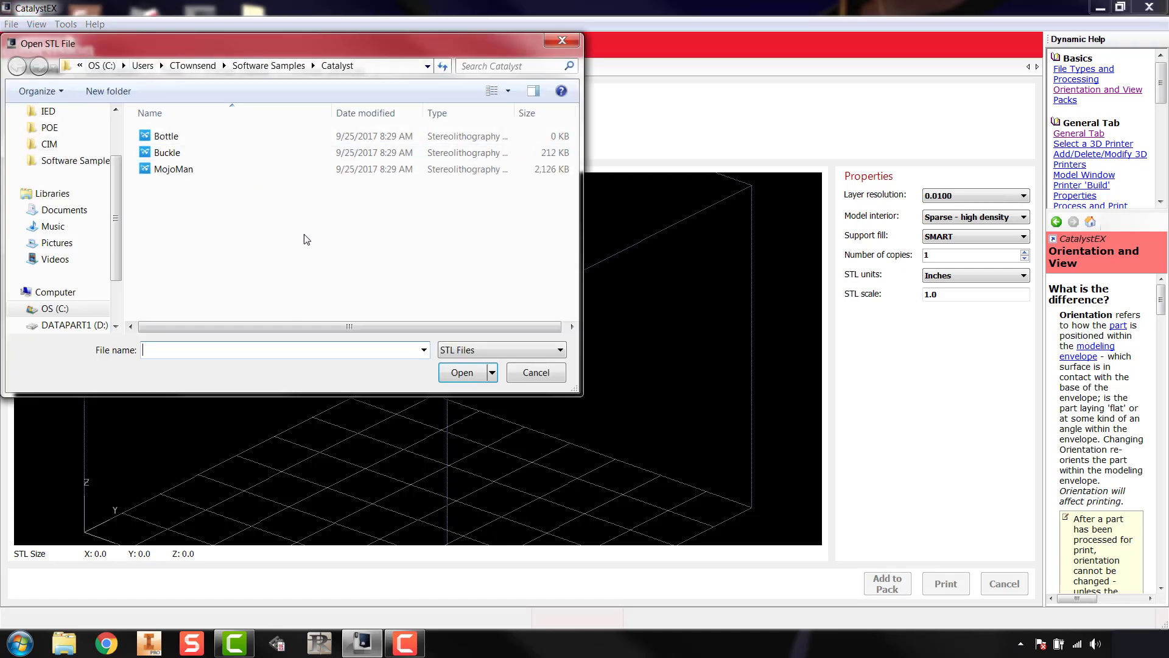
click(183, 154)
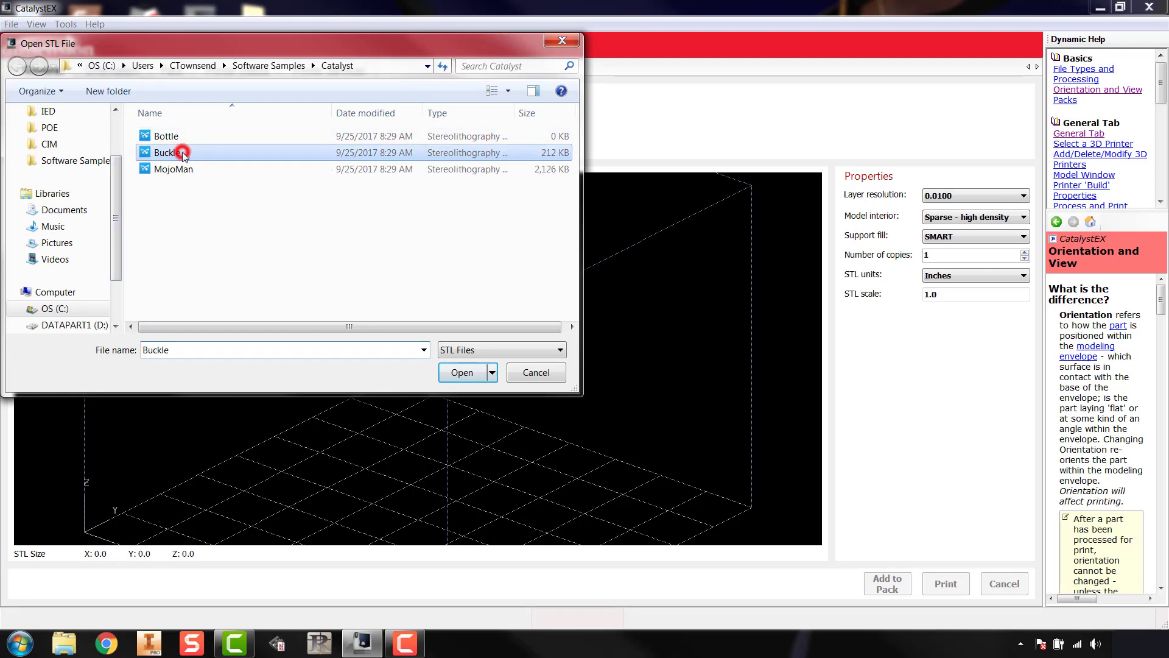
click(463, 371)
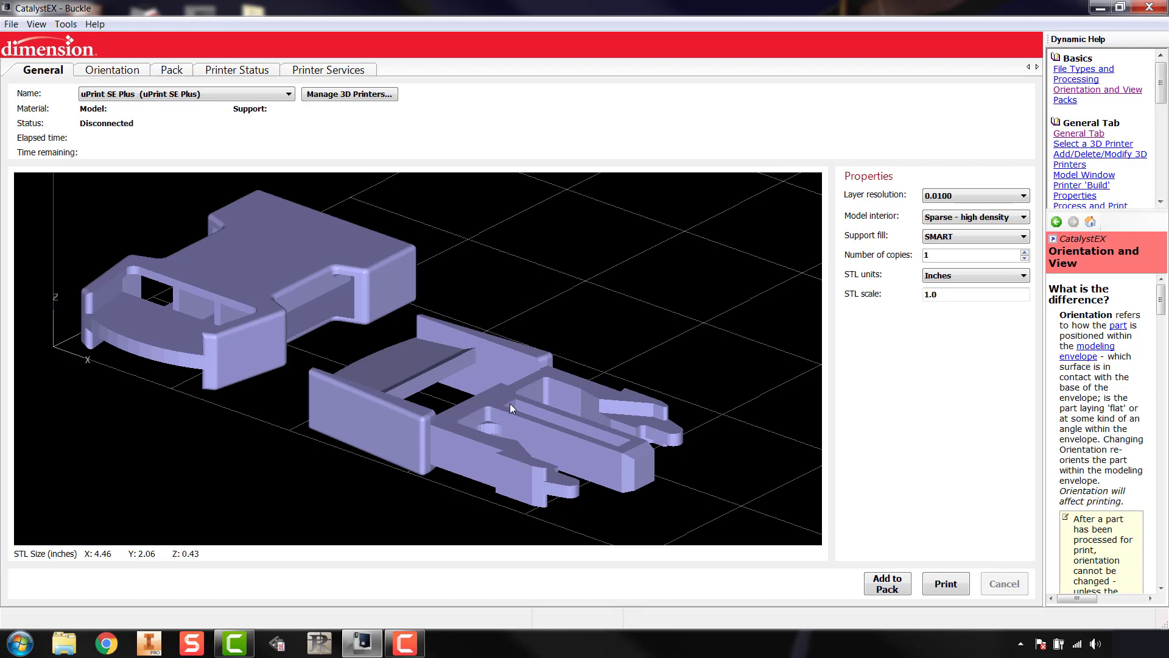
Step: Zoom and orbit the 3-D view to inspect the two-part buckle in the build envelope
click(536, 296)
scroll(553, 328, down, 3)
scroll(555, 329, up, 4)
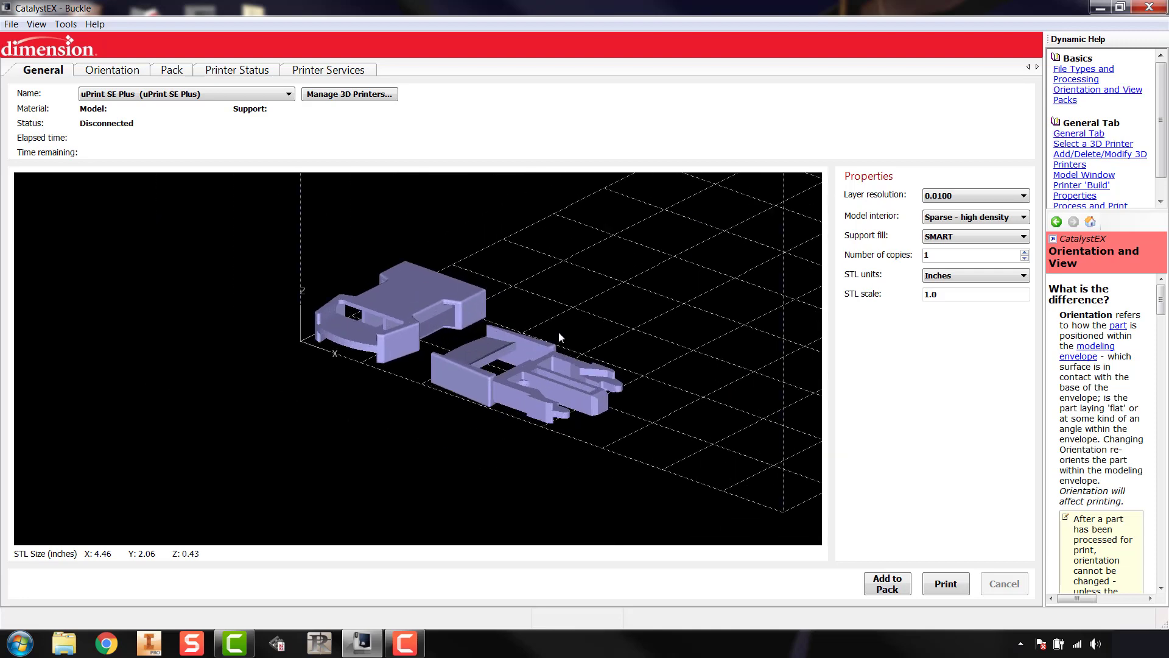
click(558, 329)
right_click(577, 303)
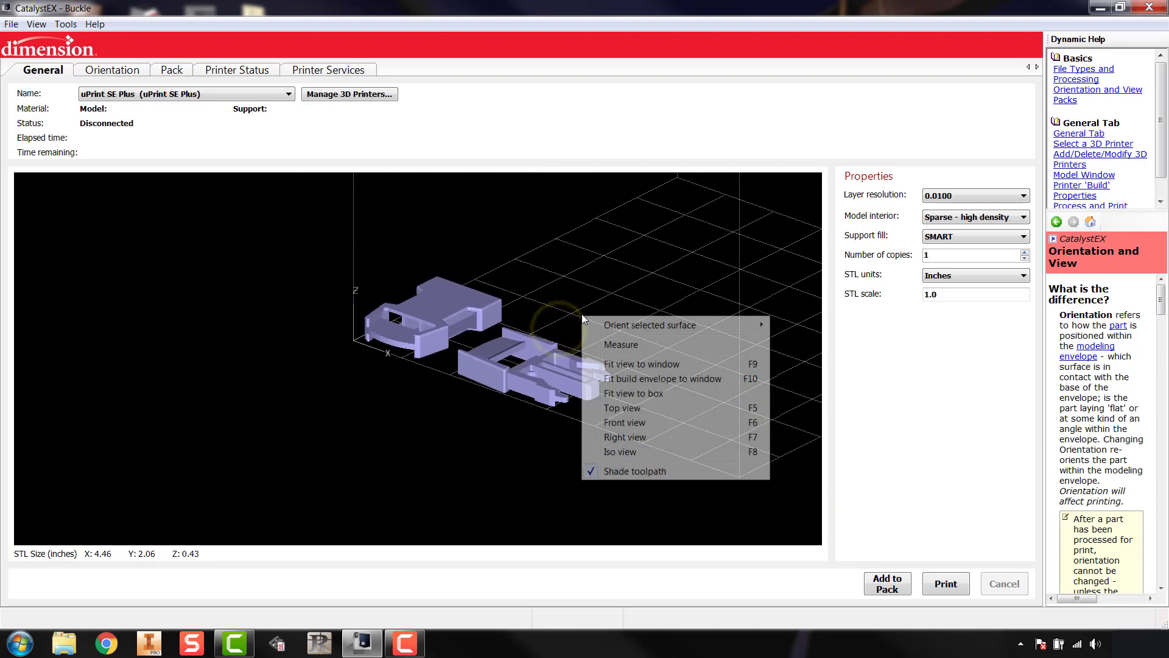
right_click(579, 293)
mouse_move(579, 293)
right_down()
mouse_move(580, 280)
mouse_move(613, 268)
mouse_move(598, 292)
mouse_move(556, 303)
mouse_move(590, 288)
mouse_move(571, 282)
mouse_move(571, 298)
mouse_move(575, 286)
right_up()
mouse_move(674, 317)
right_down()
mouse_move(678, 287)
mouse_move(694, 331)
mouse_move(622, 350)
mouse_move(673, 339)
mouse_move(739, 300)
mouse_move(614, 297)
mouse_move(600, 327)
mouse_move(529, 373)
mouse_move(638, 317)
mouse_move(685, 311)
right_up()
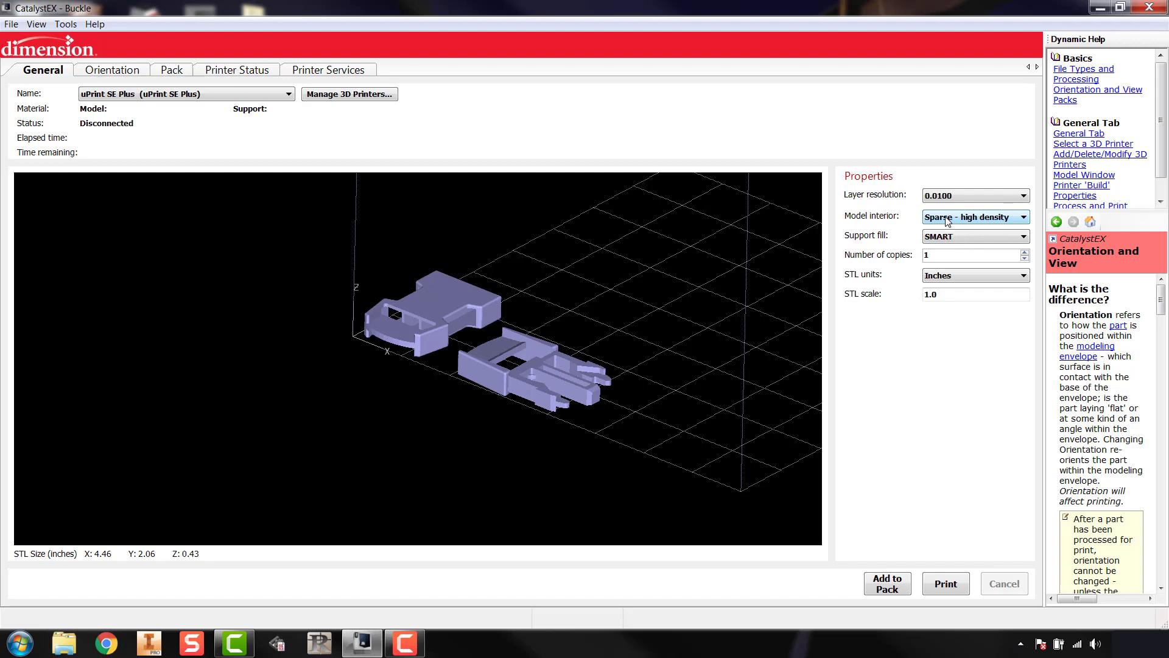
Step: Expand the Model interior dropdown, currently Sparse - high density, in the Properties panel
click(948, 219)
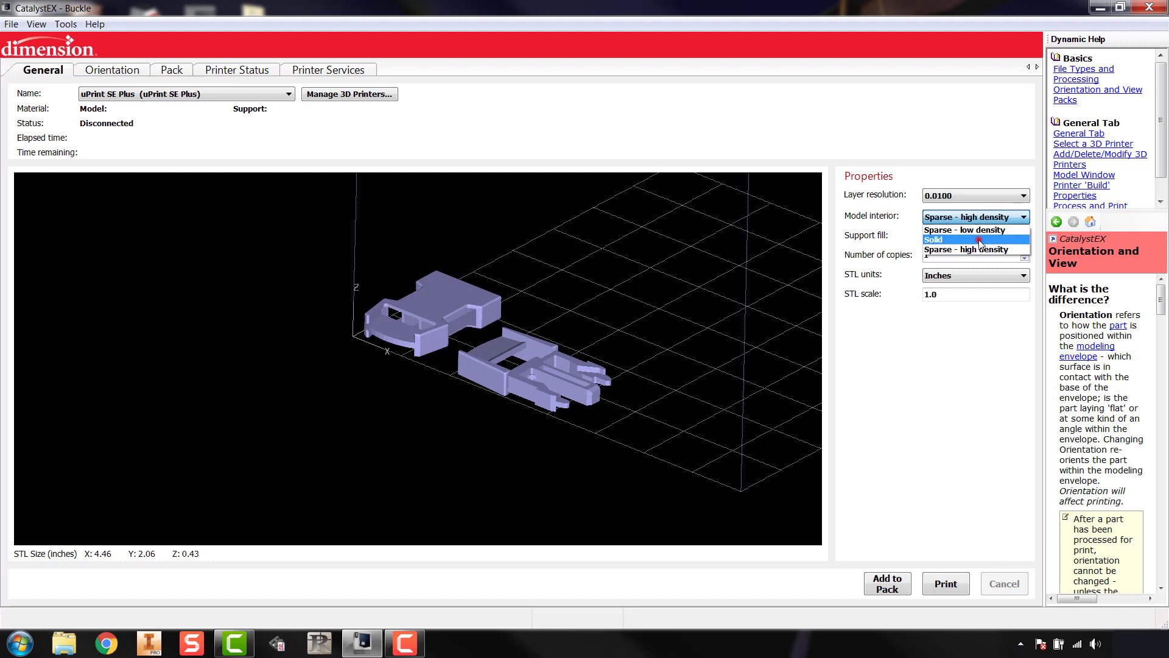
Step: Set the buckle's model interior to Solid and list the Basic, SMART and Surround support fill options
click(980, 241)
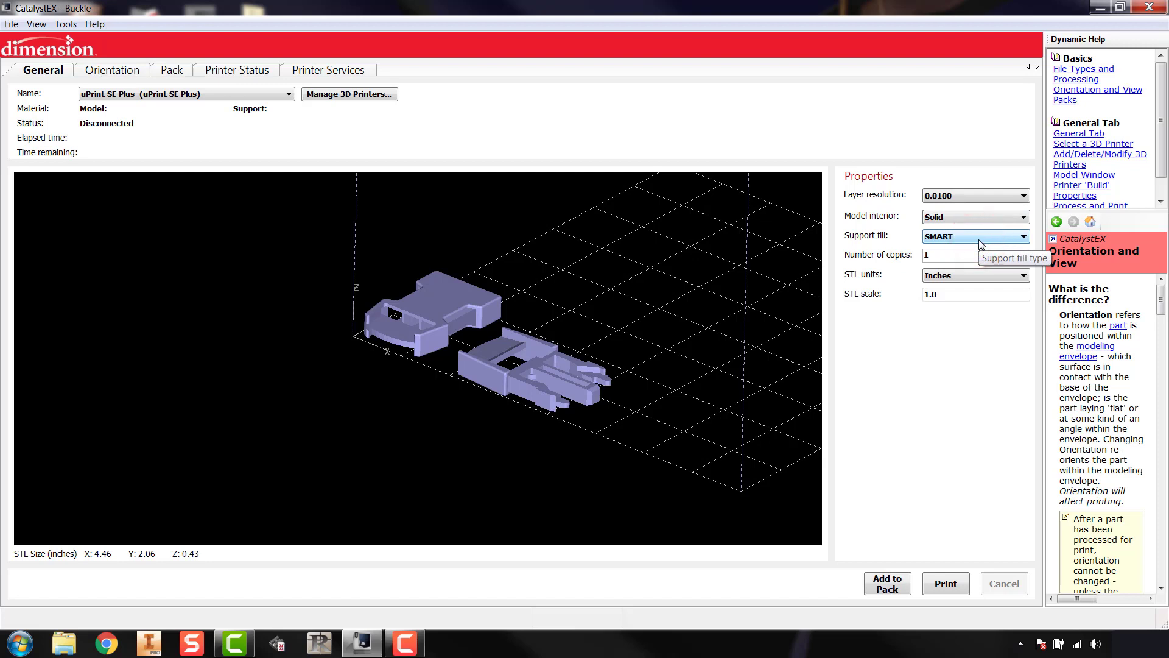
click(996, 235)
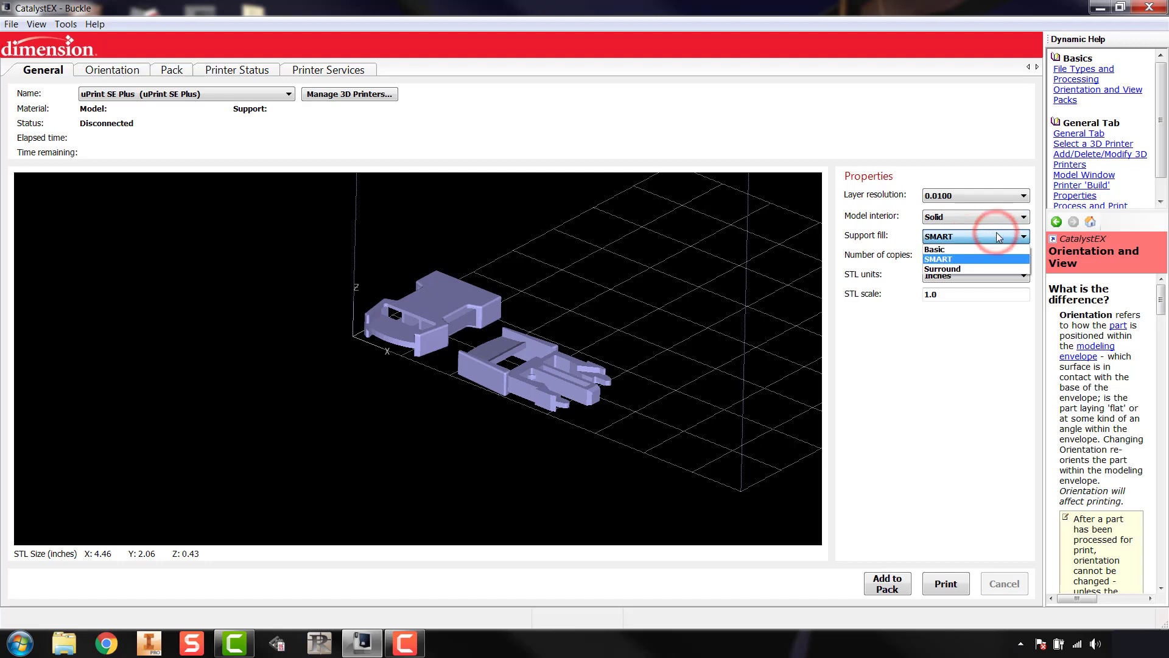
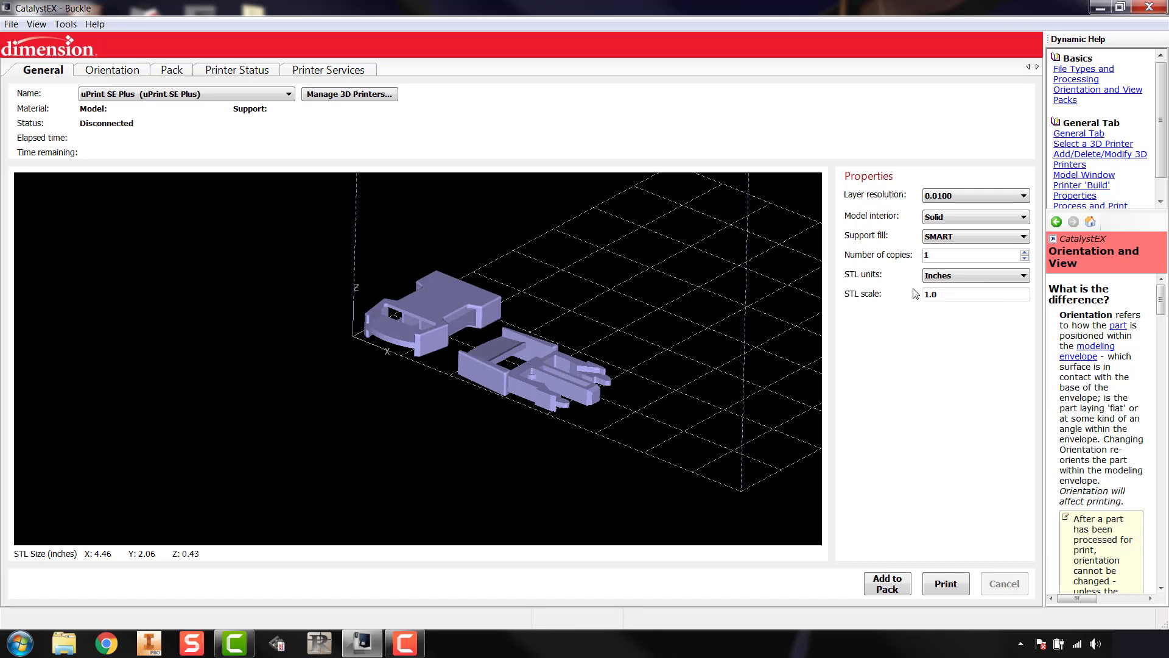
click(951, 275)
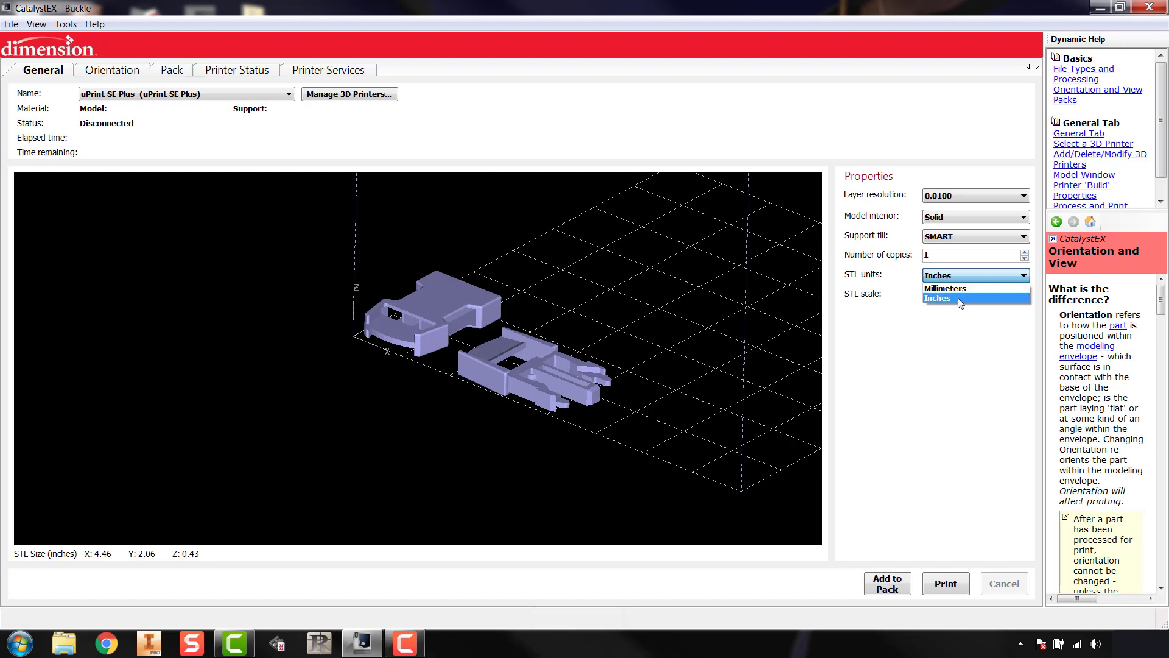
click(957, 297)
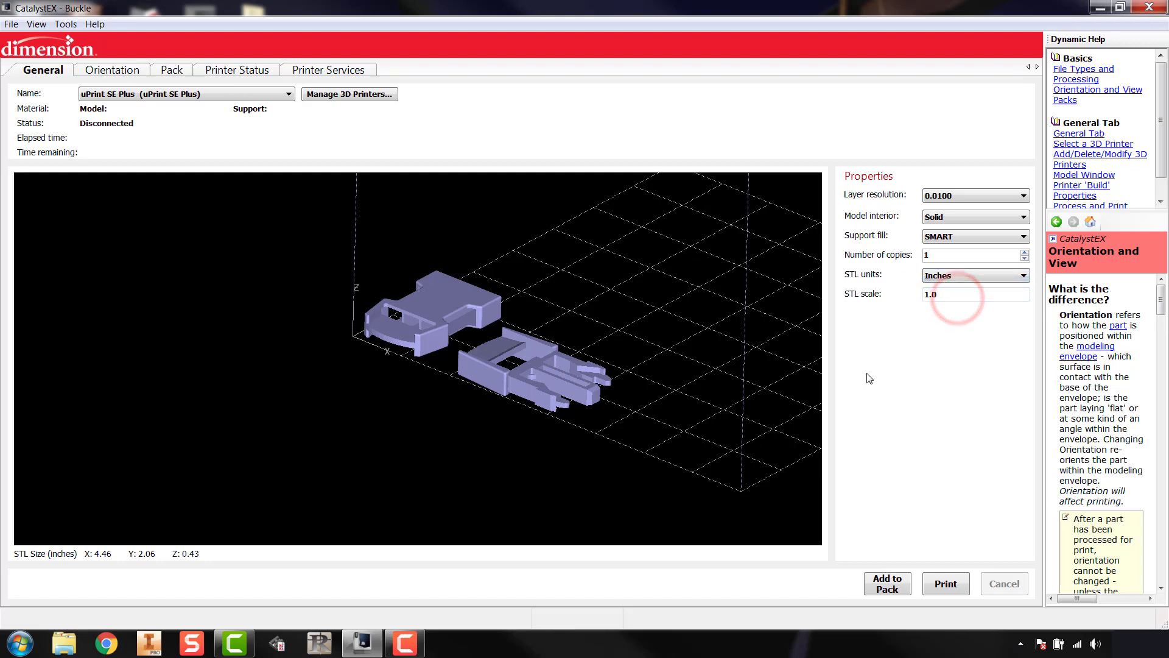
double_click(945, 296)
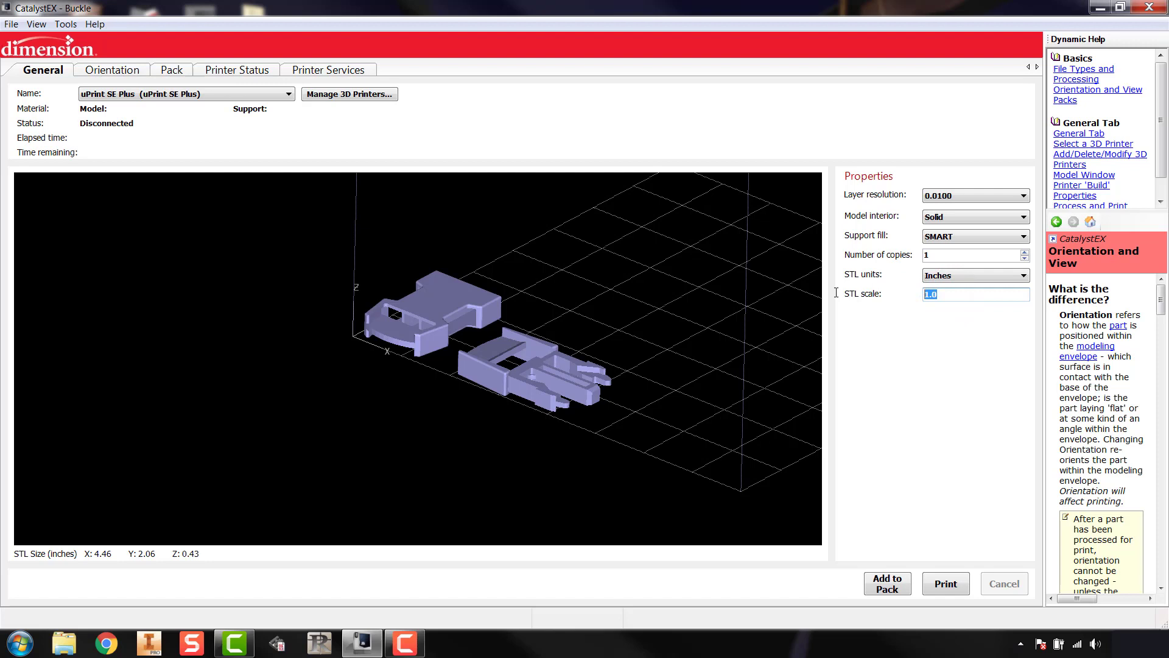
text(.7)
key(Return)
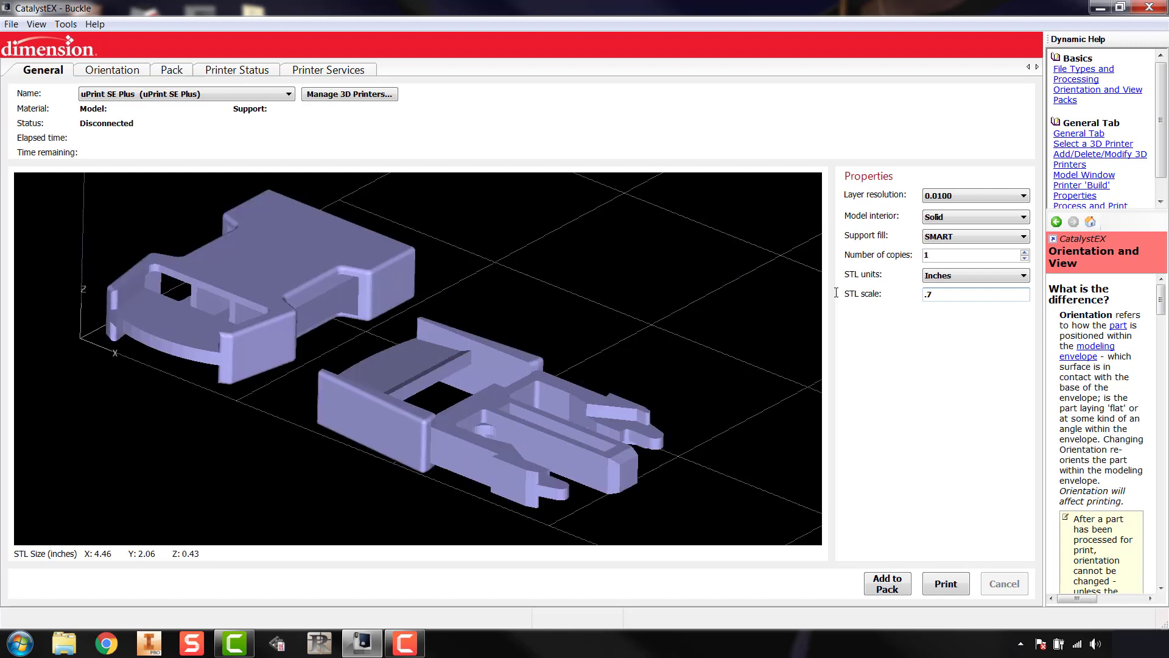
click(496, 332)
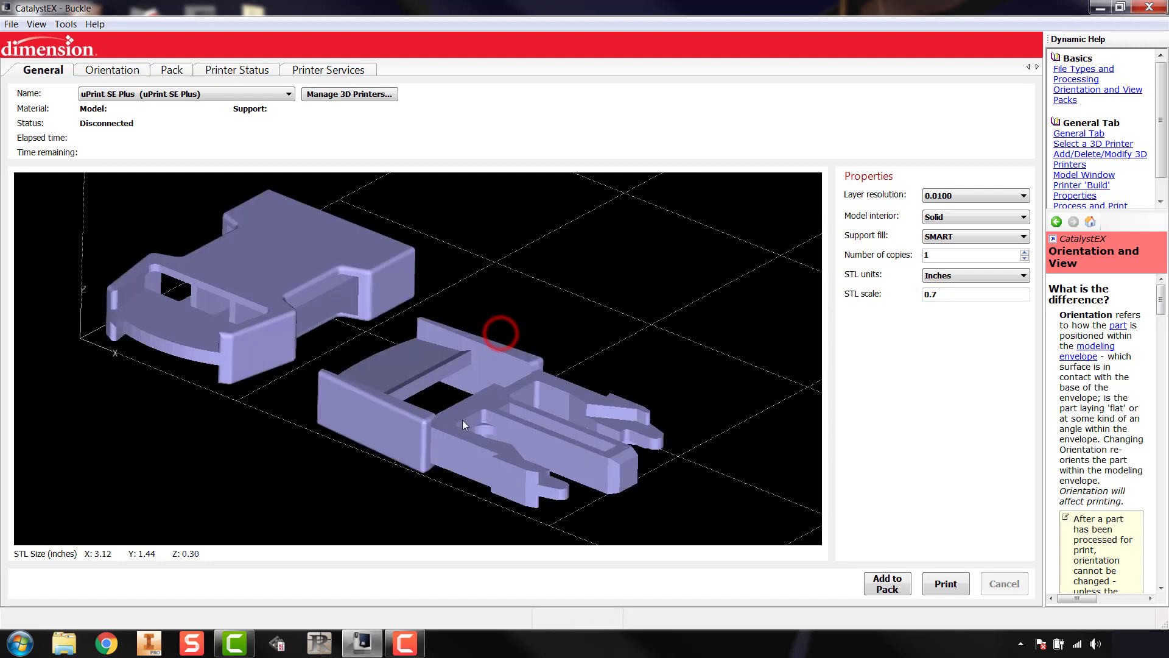
scroll(495, 365, down, 4)
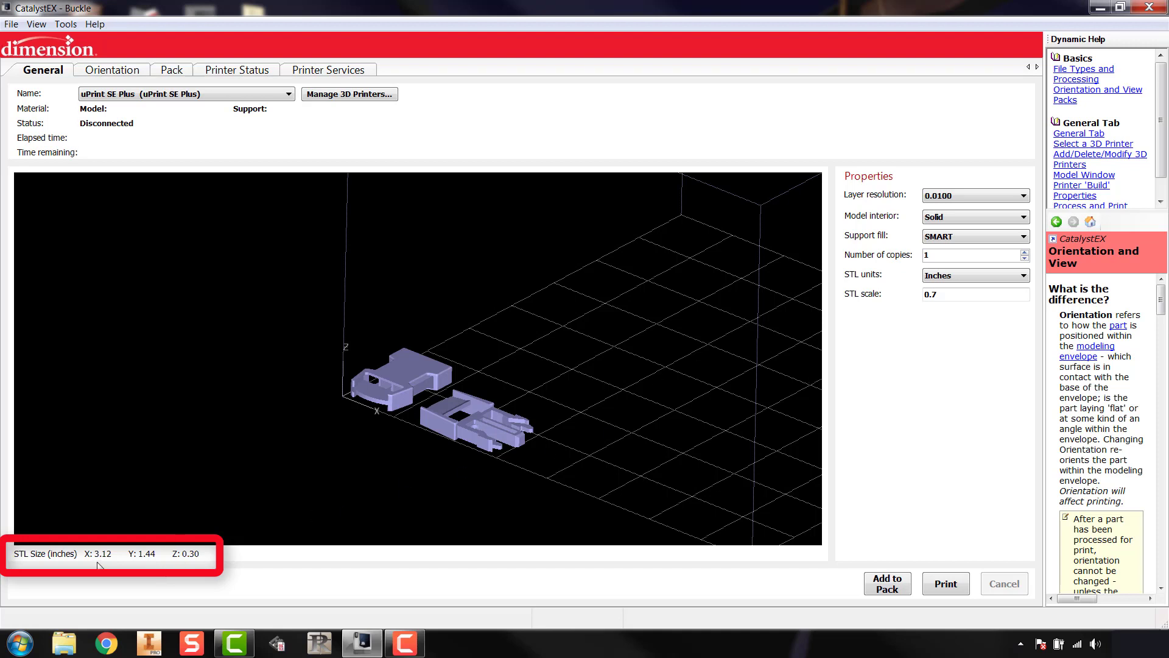
click(985, 296)
text(1)
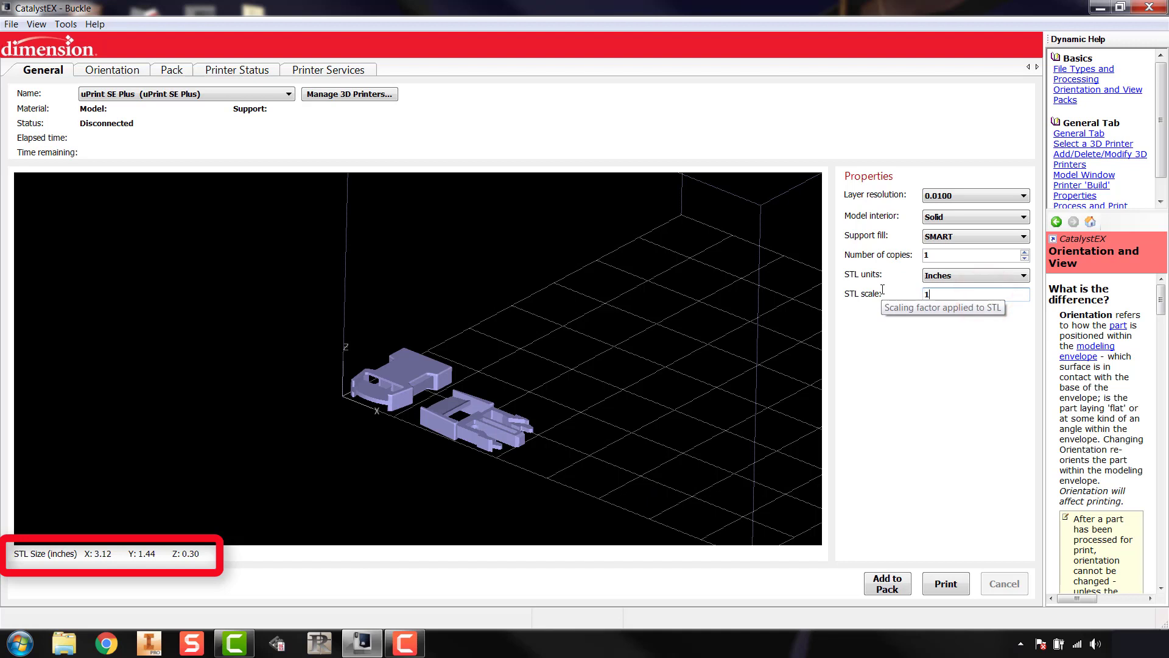
key(Return)
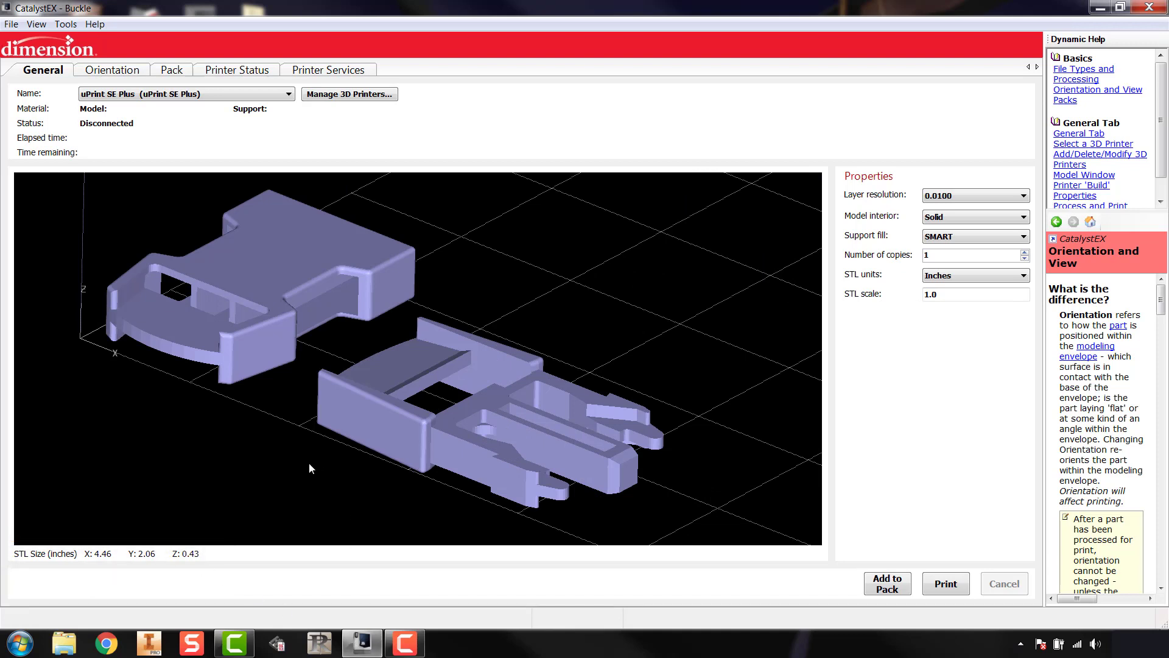
Step: Try Auto Orient on the Buckle parts, then undo it to keep their original flat orientation
click(114, 70)
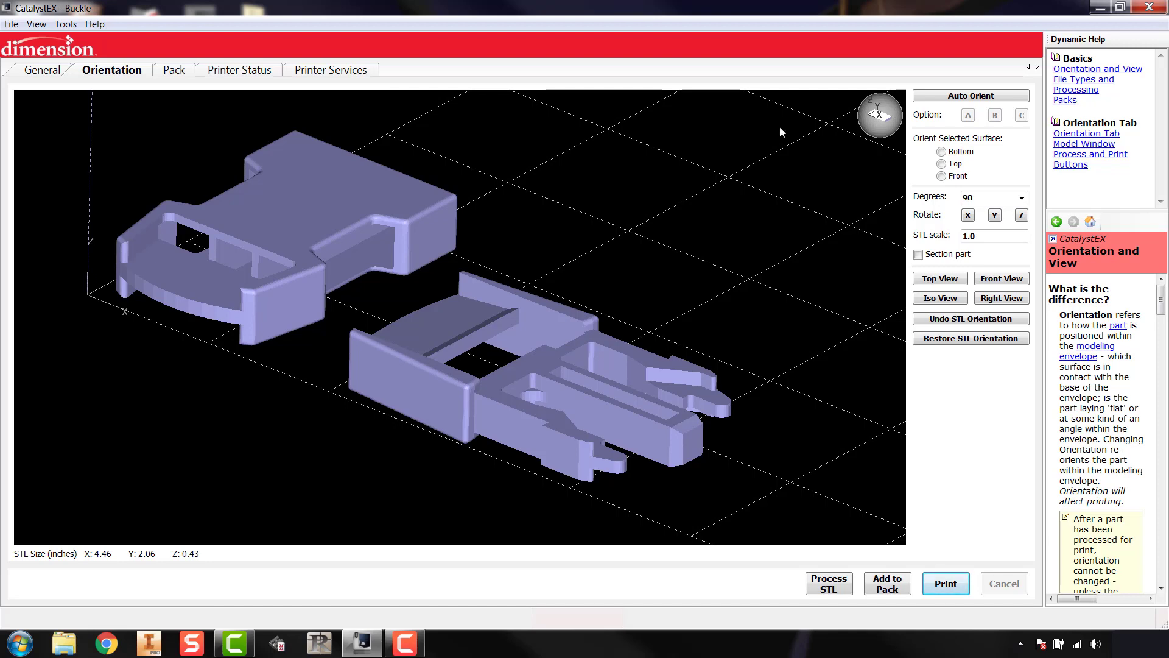
click(959, 98)
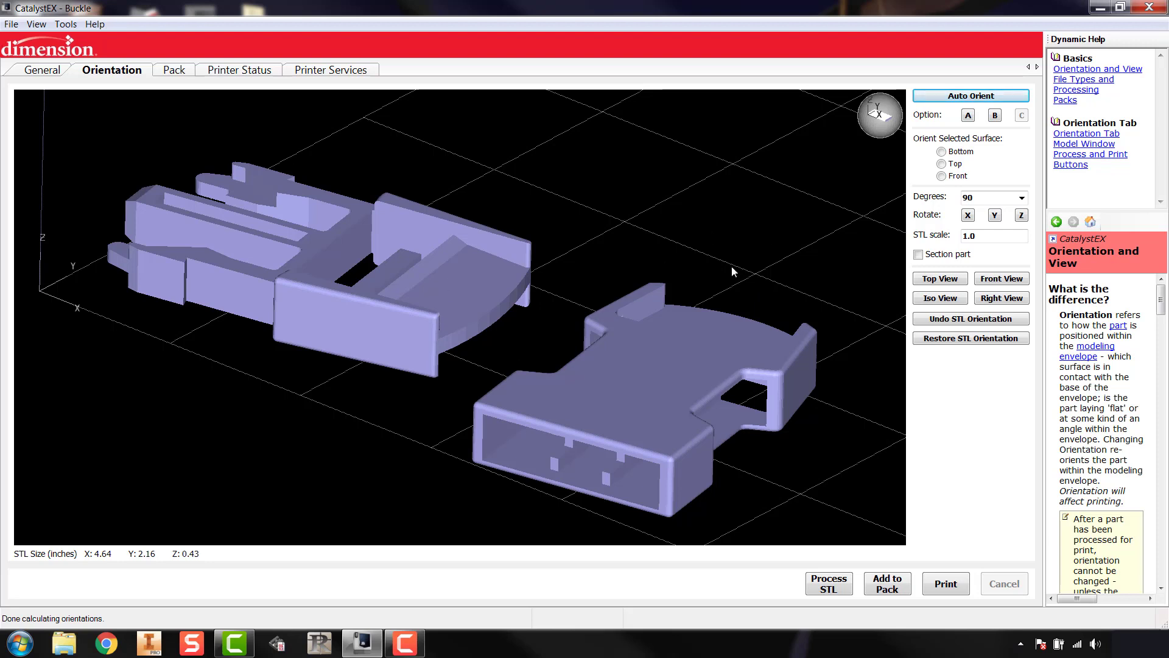
click(976, 321)
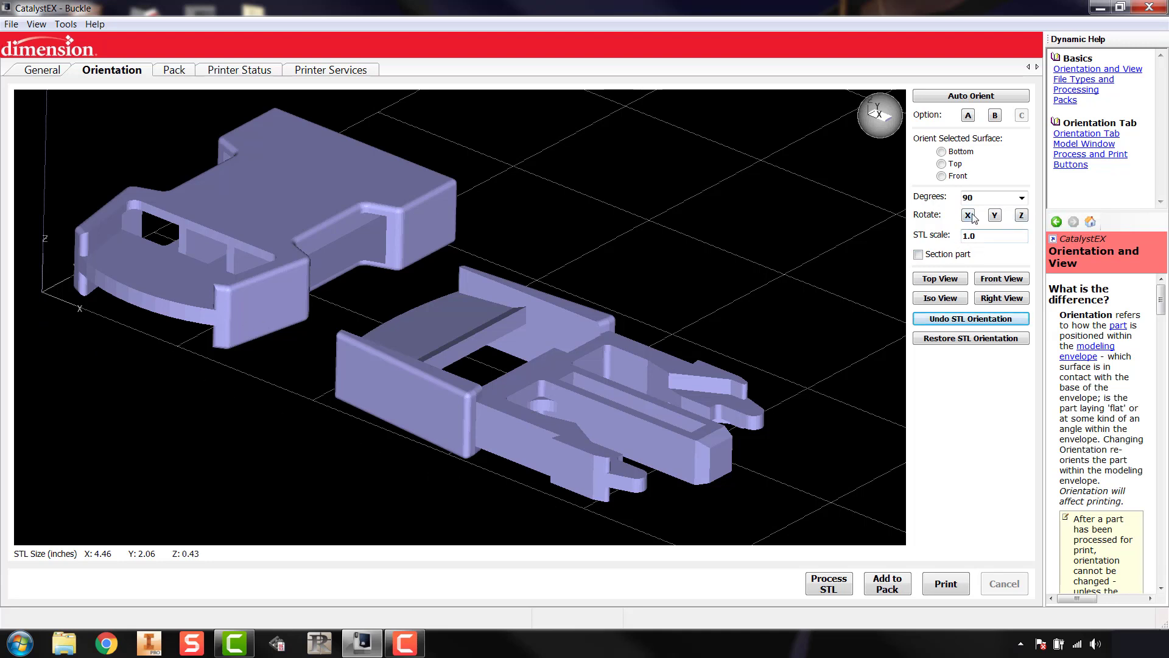
Step: Set the rotation to 70 degrees, rotate the buckle about X from Front, then undo the rotation
click(1022, 198)
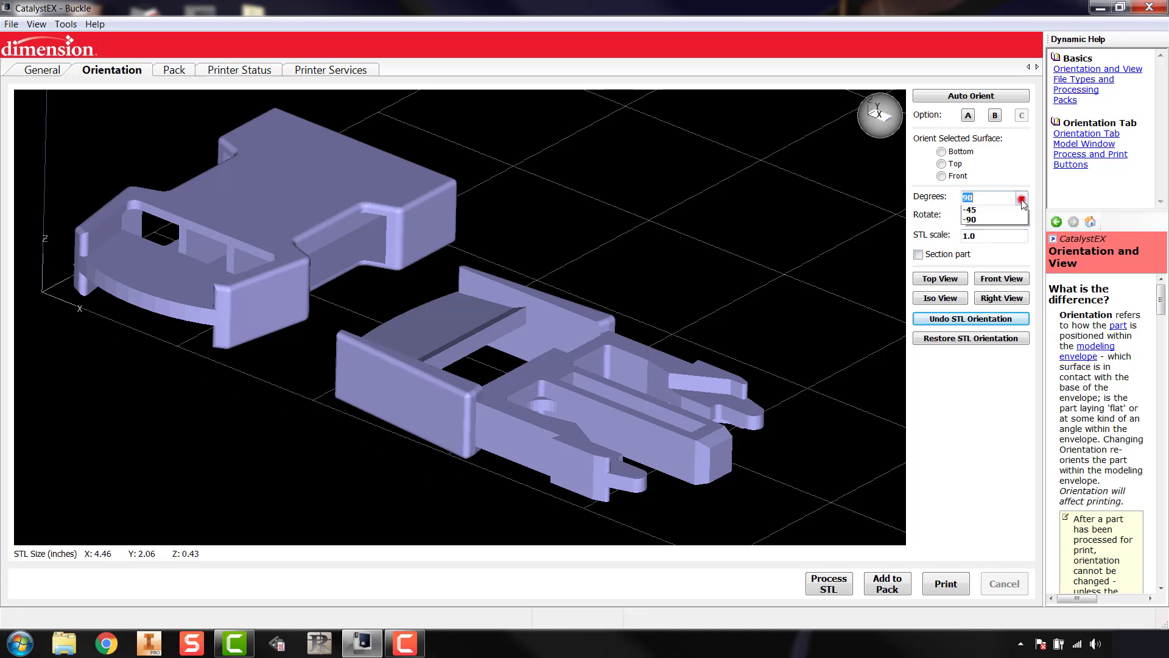
click(979, 199)
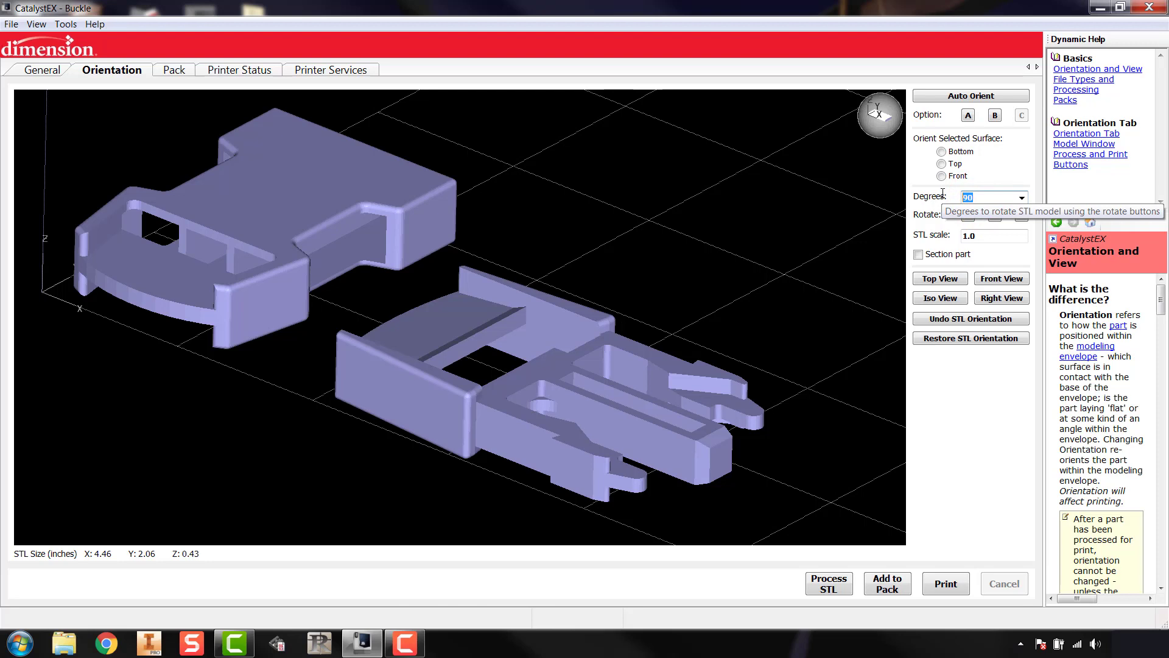
text(70)
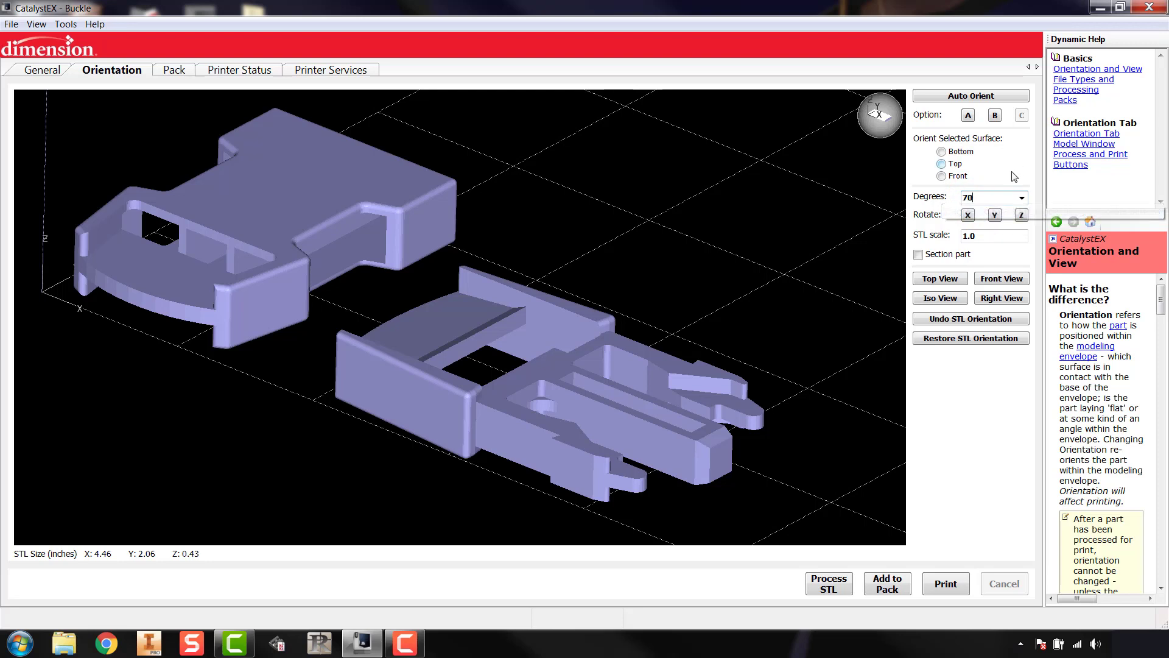
click(942, 176)
click(967, 215)
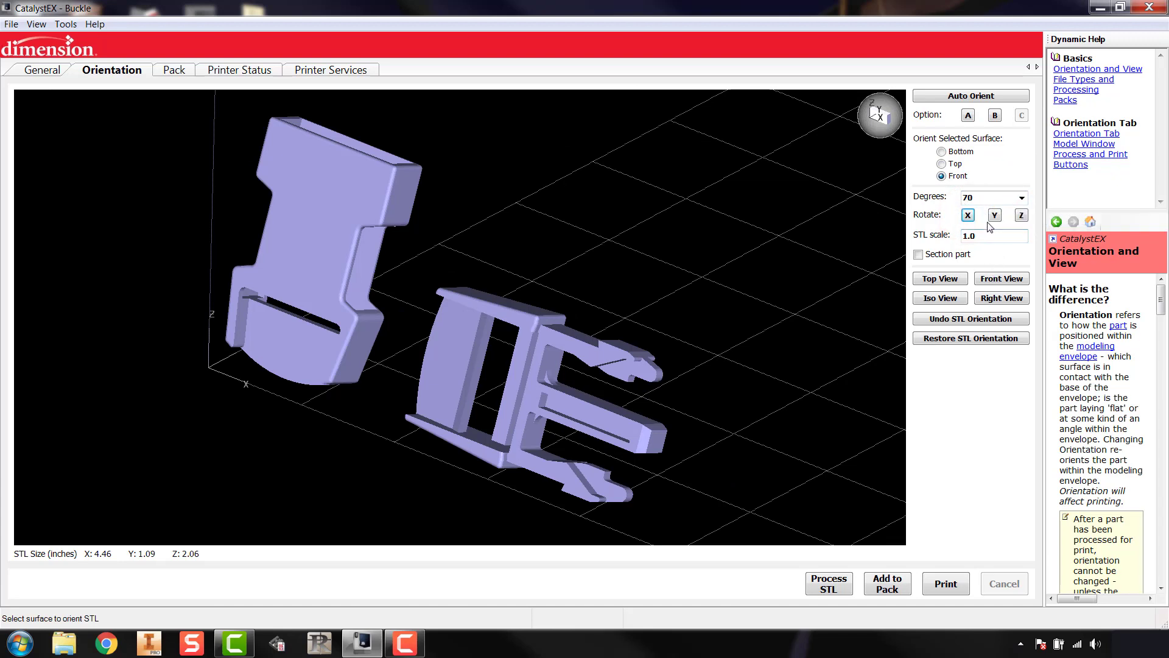
click(987, 318)
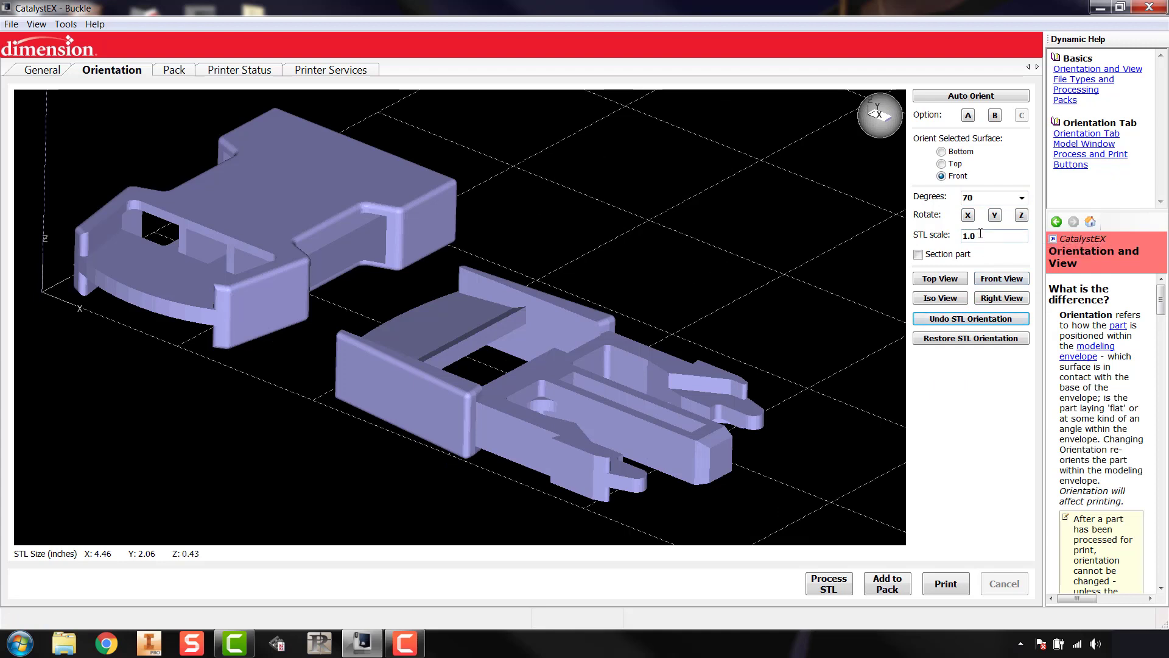
click(1001, 278)
click(954, 281)
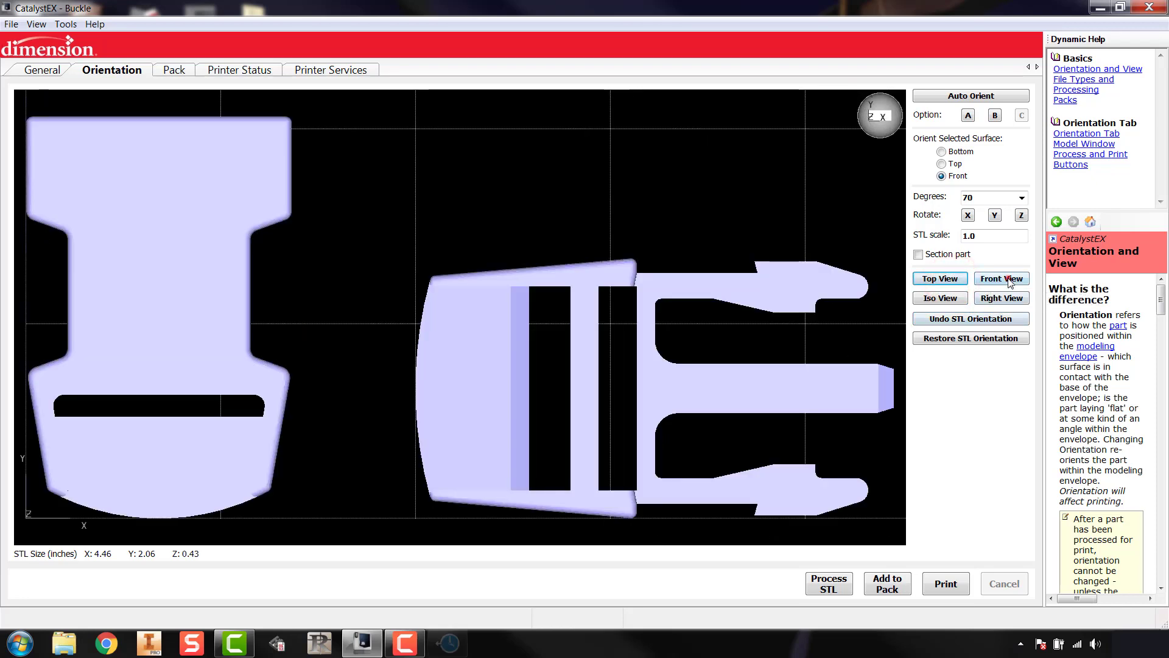
click(1005, 278)
click(989, 298)
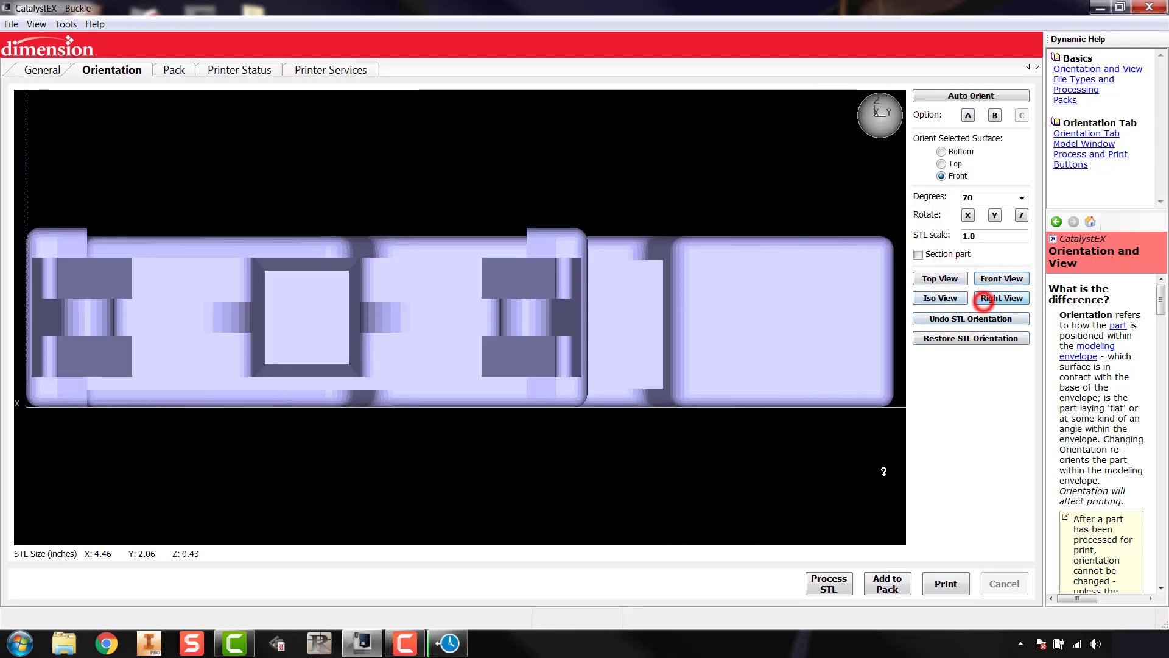
click(936, 299)
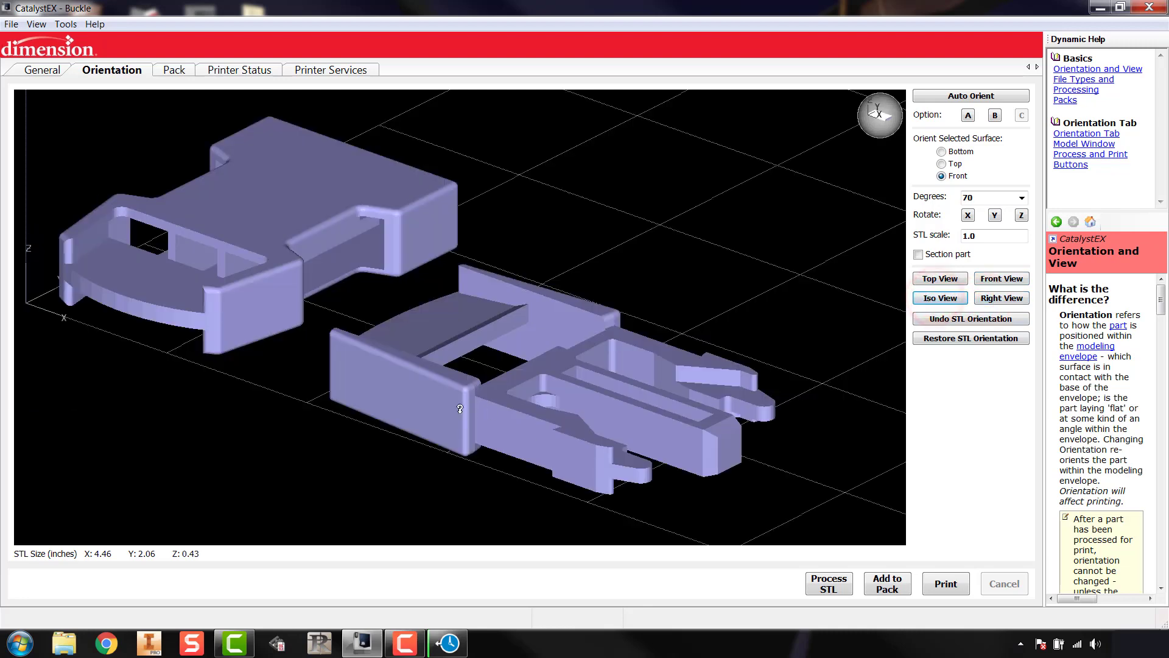
click(579, 246)
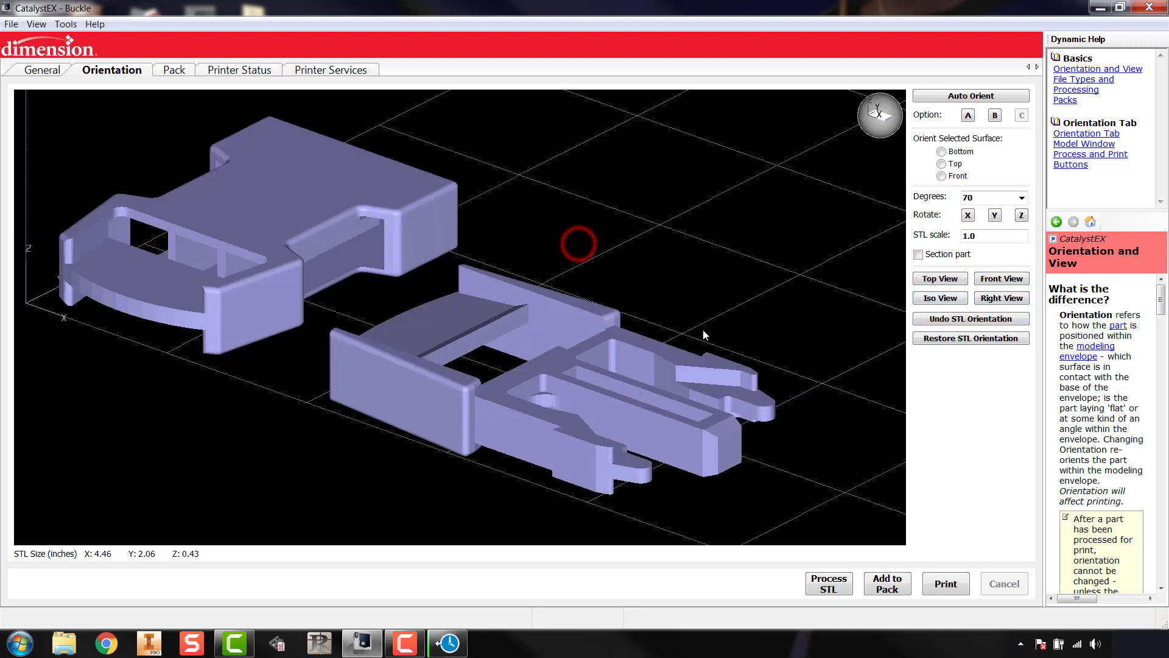
scroll(703, 330, down, 3)
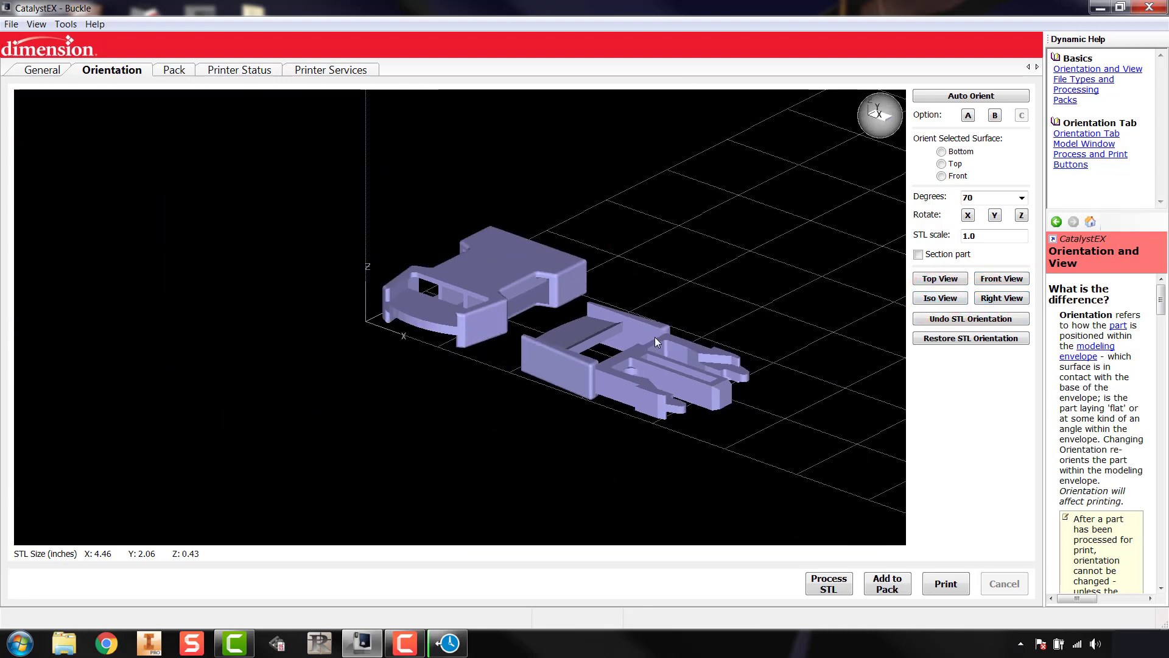
click(940, 278)
click(577, 361)
scroll(578, 361, down, 3)
scroll(580, 360, up, 2)
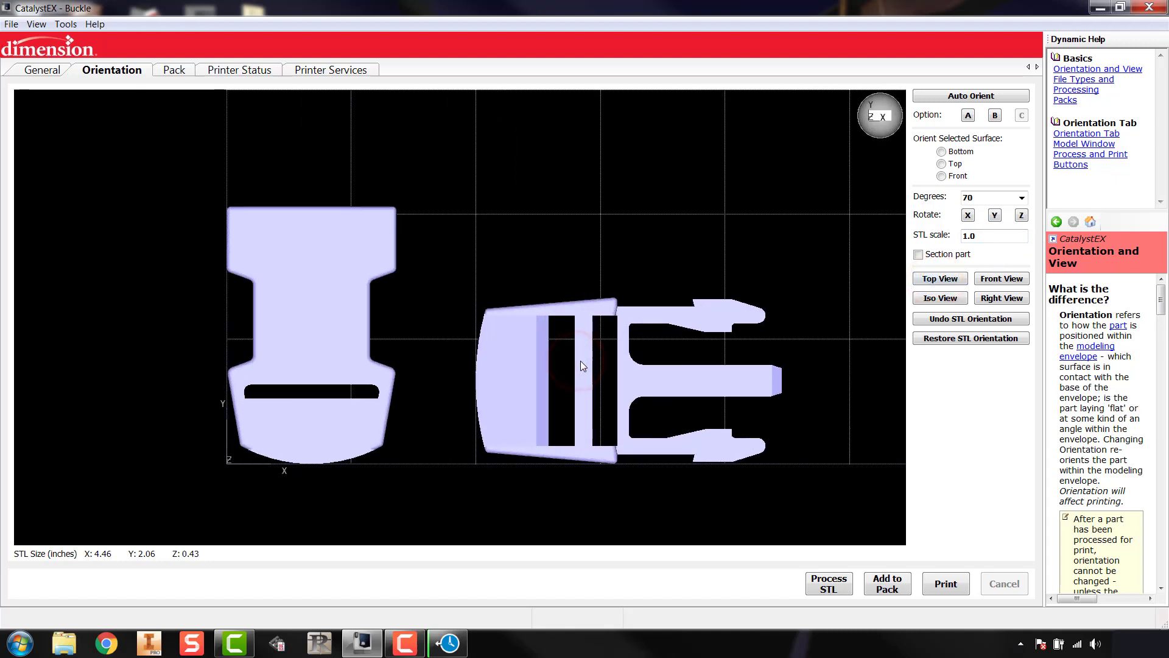
scroll(580, 360, down, 1)
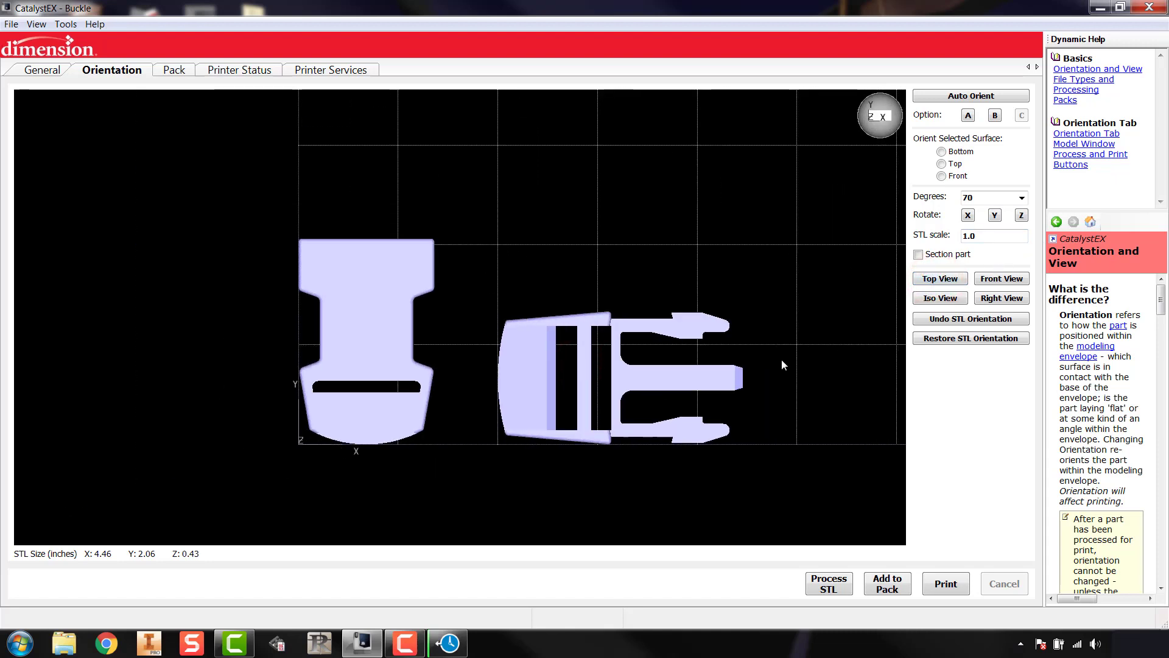
click(940, 298)
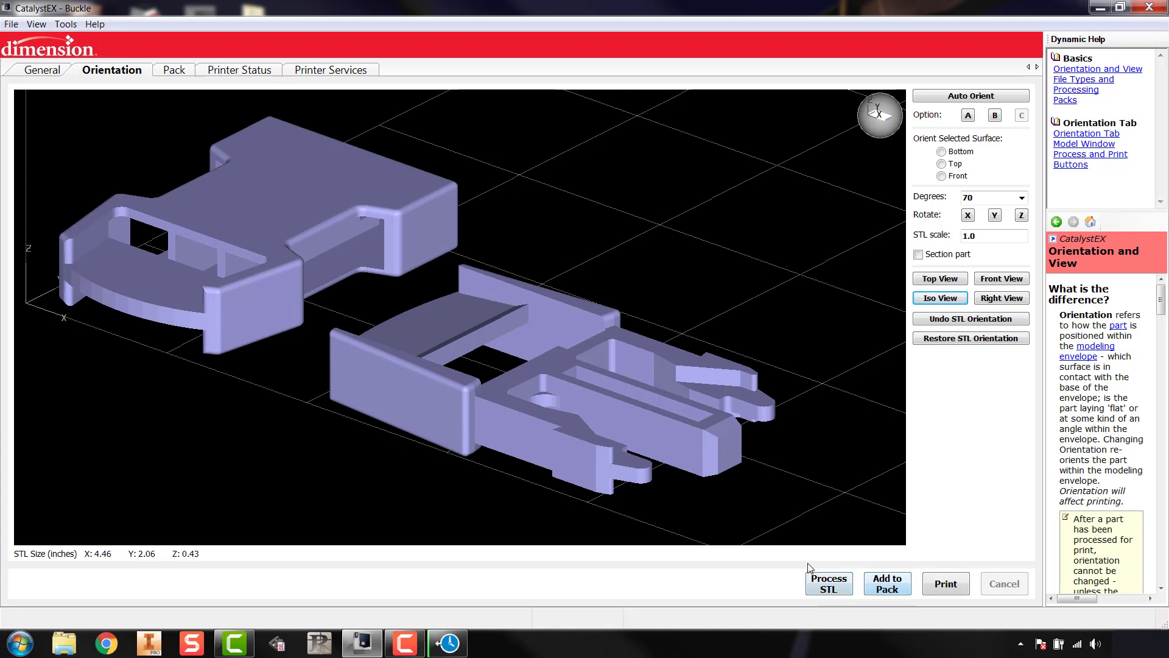
Step: Slice the Buckle into a CMB and view it in the pack layout
click(887, 588)
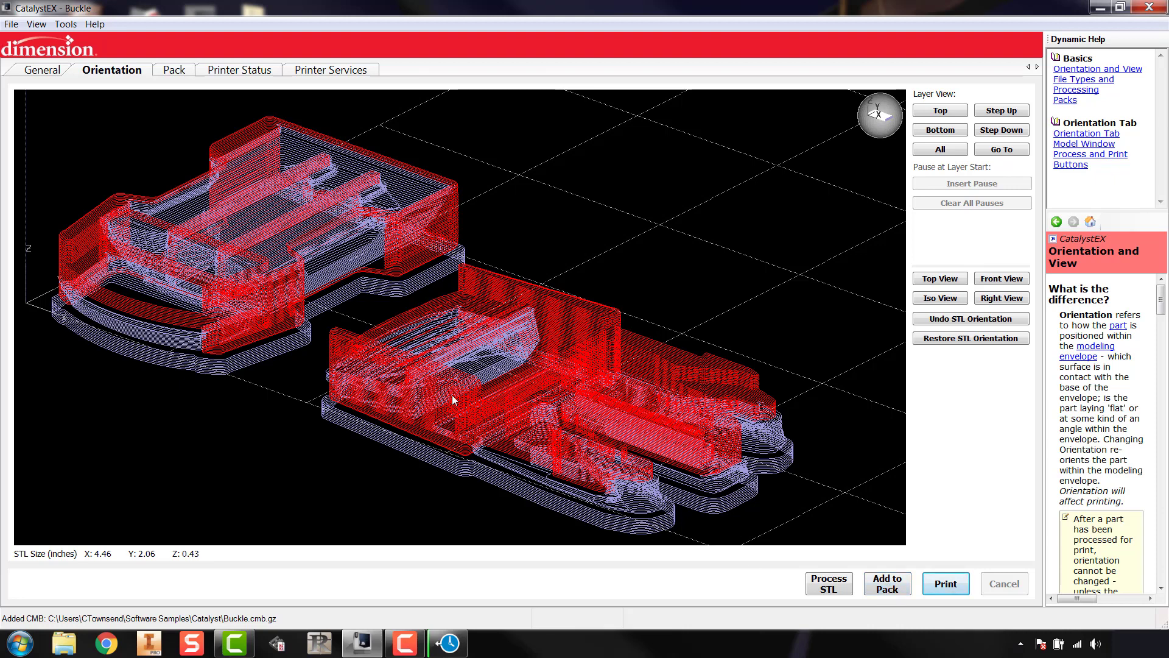
click(175, 72)
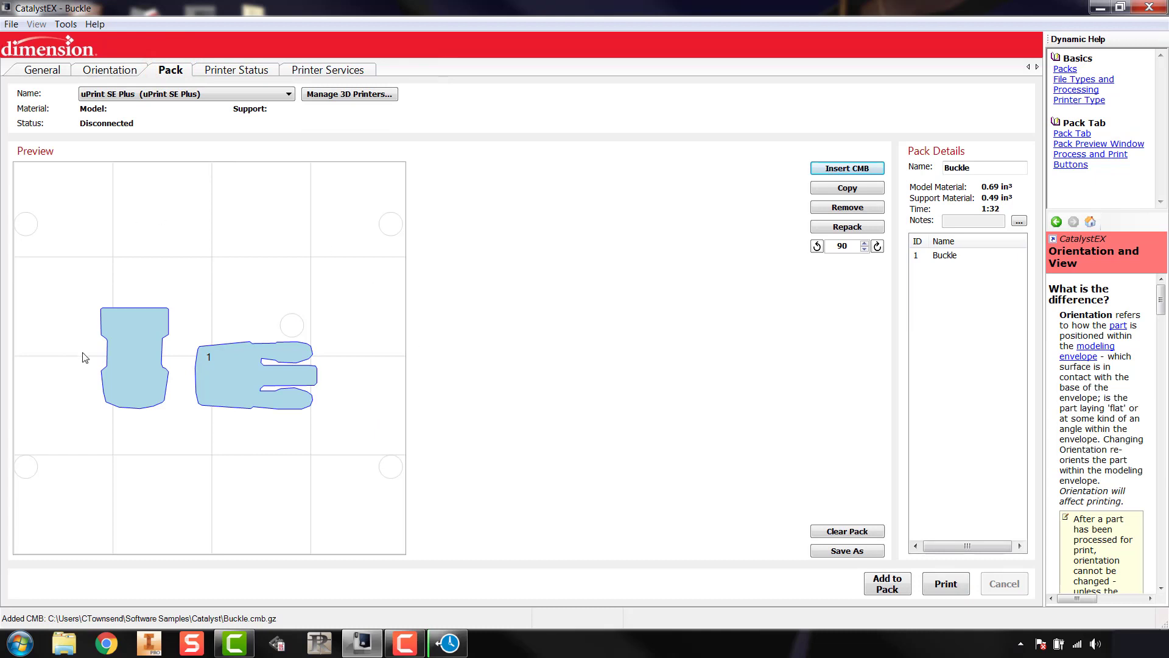
Step: Move the Buckle to the plate's bottom-left corner, add 2 copies, then remove copies 2 and 3
click(129, 368)
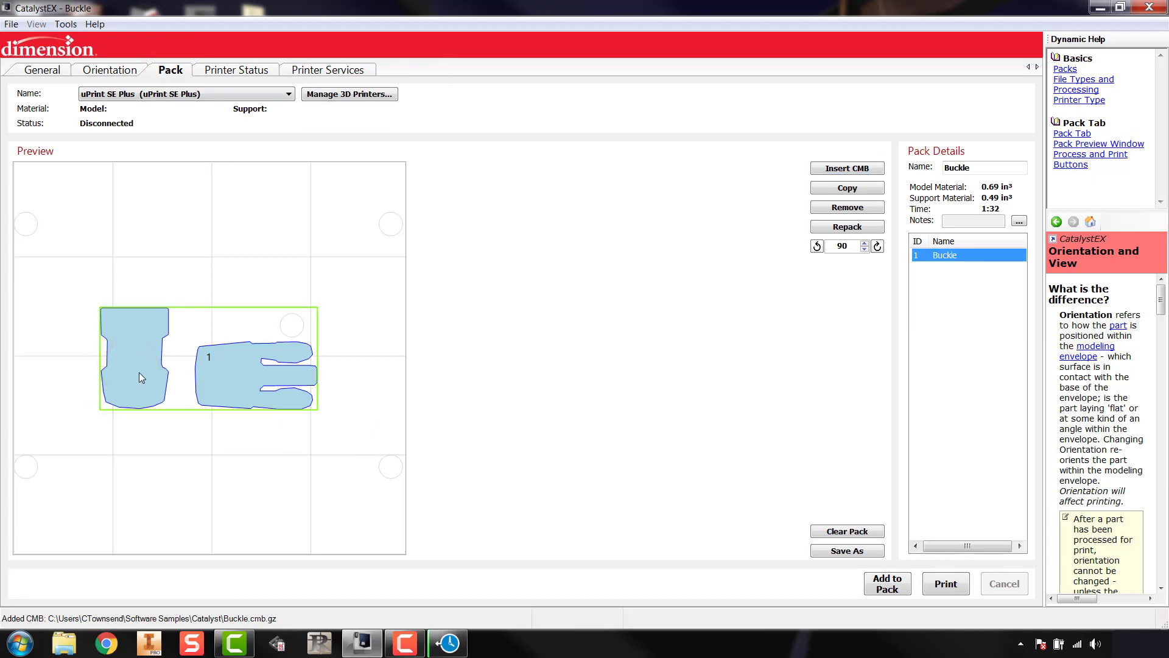
drag(139, 371, 69, 477)
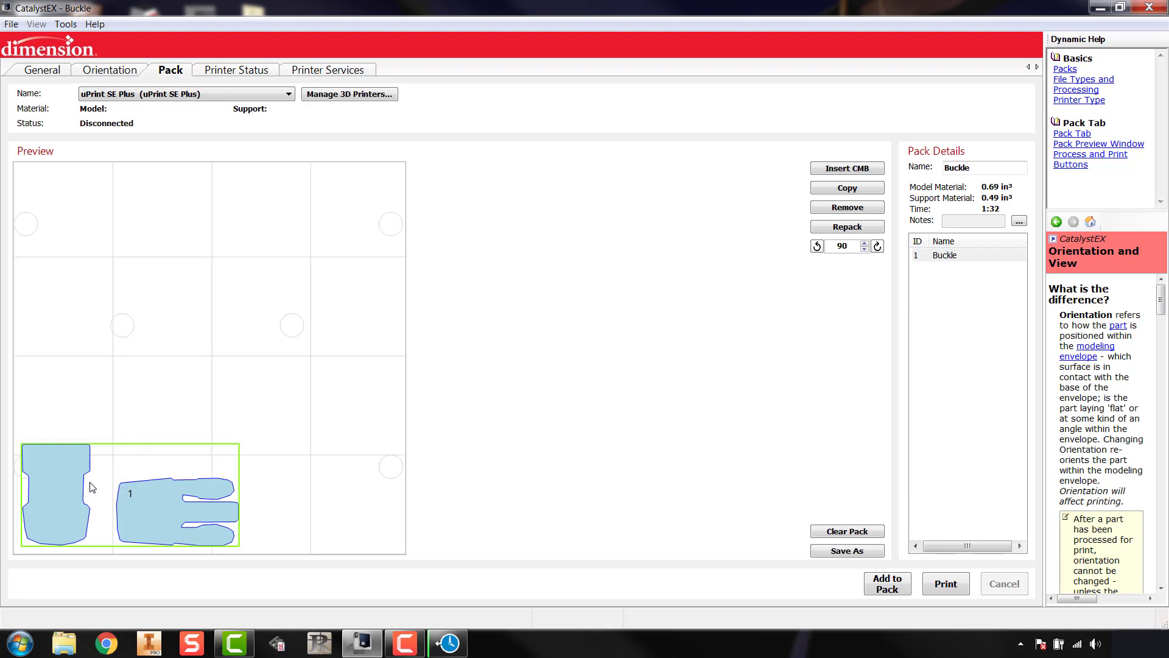
click(839, 189)
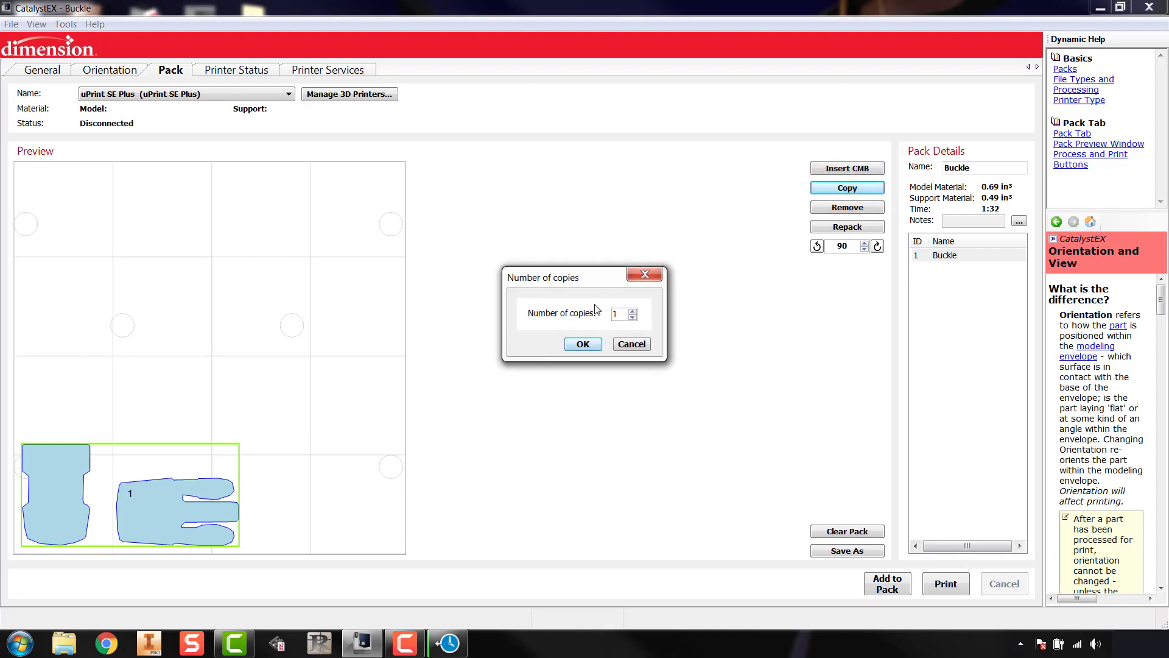
click(633, 310)
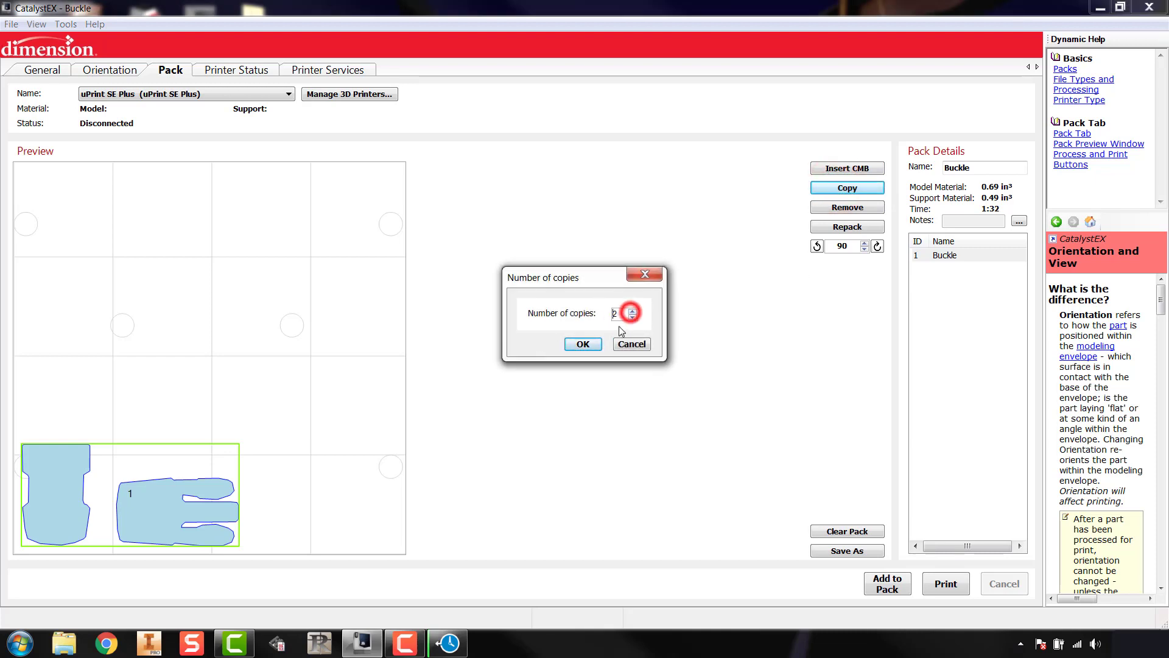
click(581, 343)
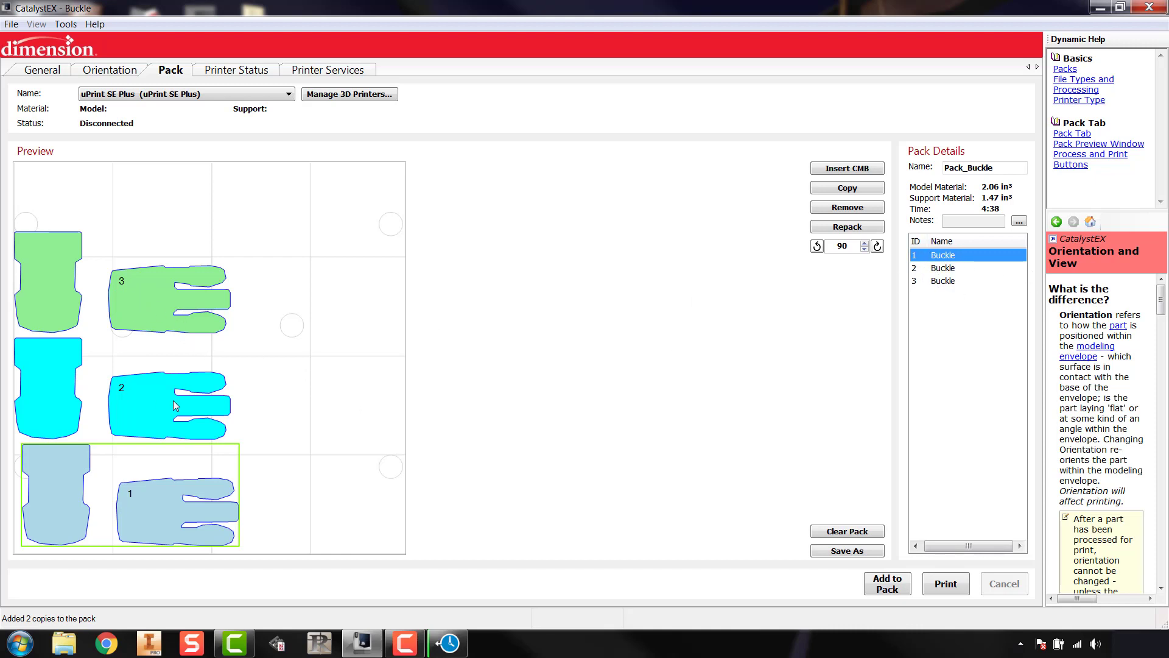
click(155, 393)
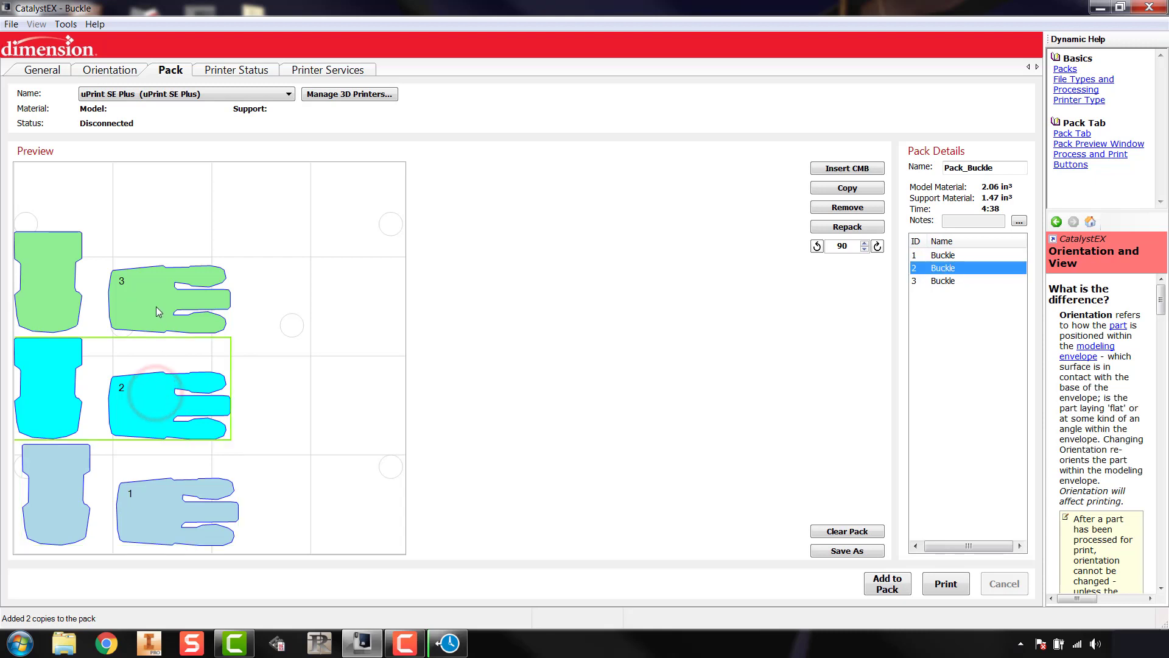
click(156, 411)
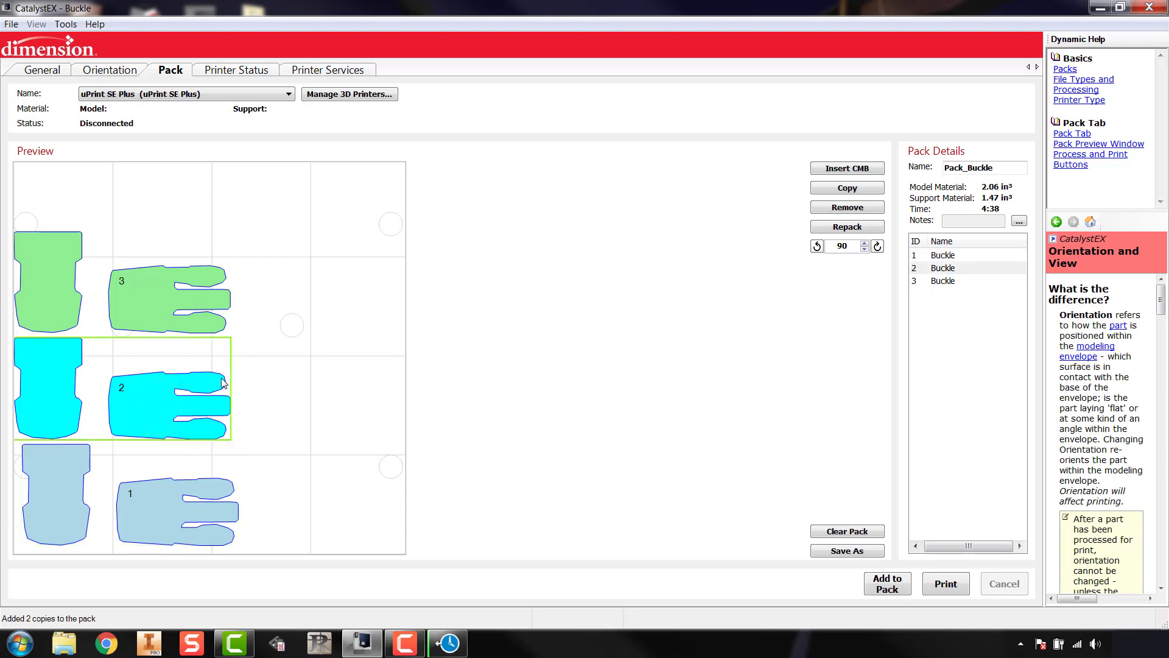
click(847, 207)
click(173, 289)
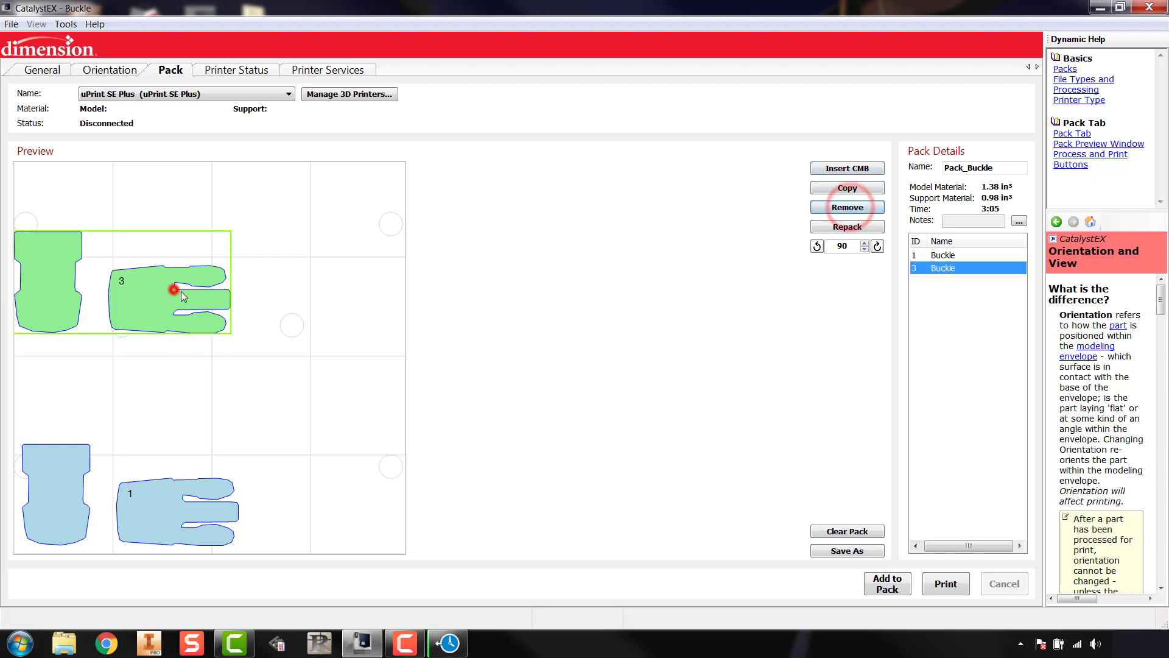
click(853, 207)
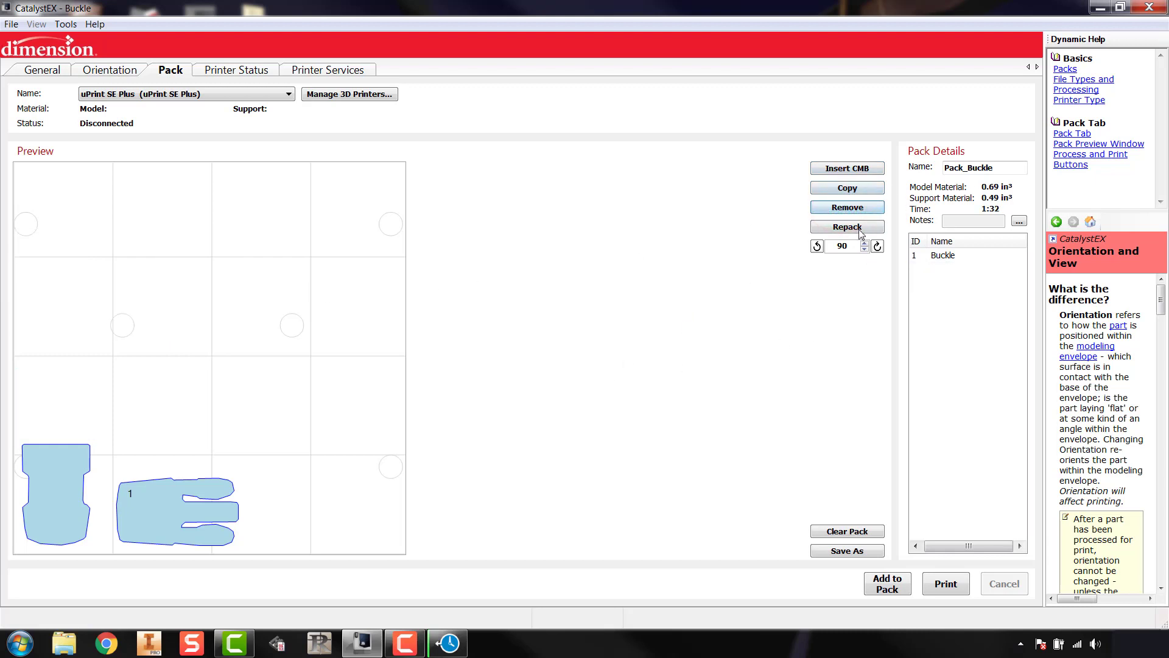
Step: Add two more Buckle copies twice, then delete copies 4 and 5 from the pack
click(843, 186)
click(632, 312)
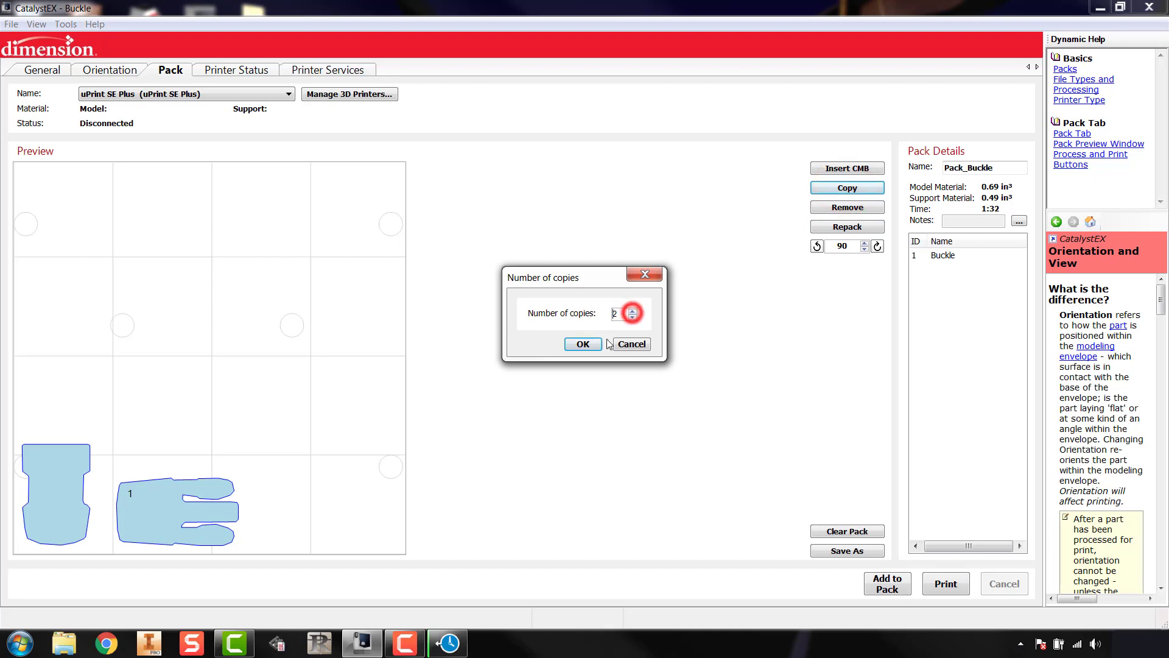
click(583, 344)
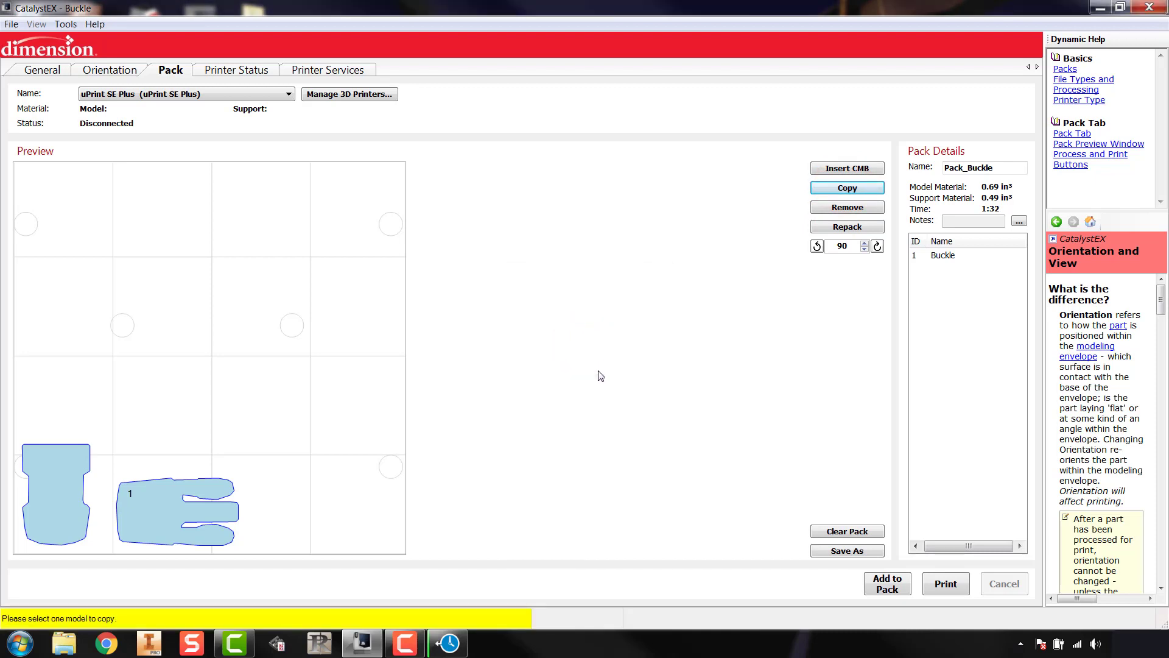
click(175, 496)
click(833, 188)
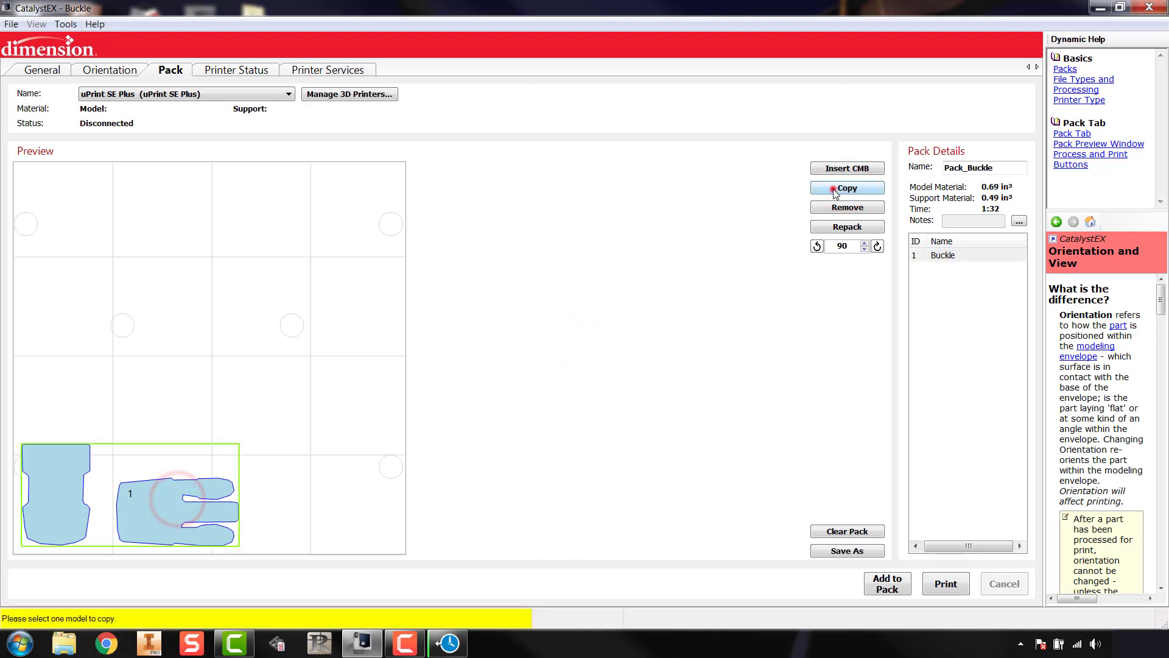
click(632, 311)
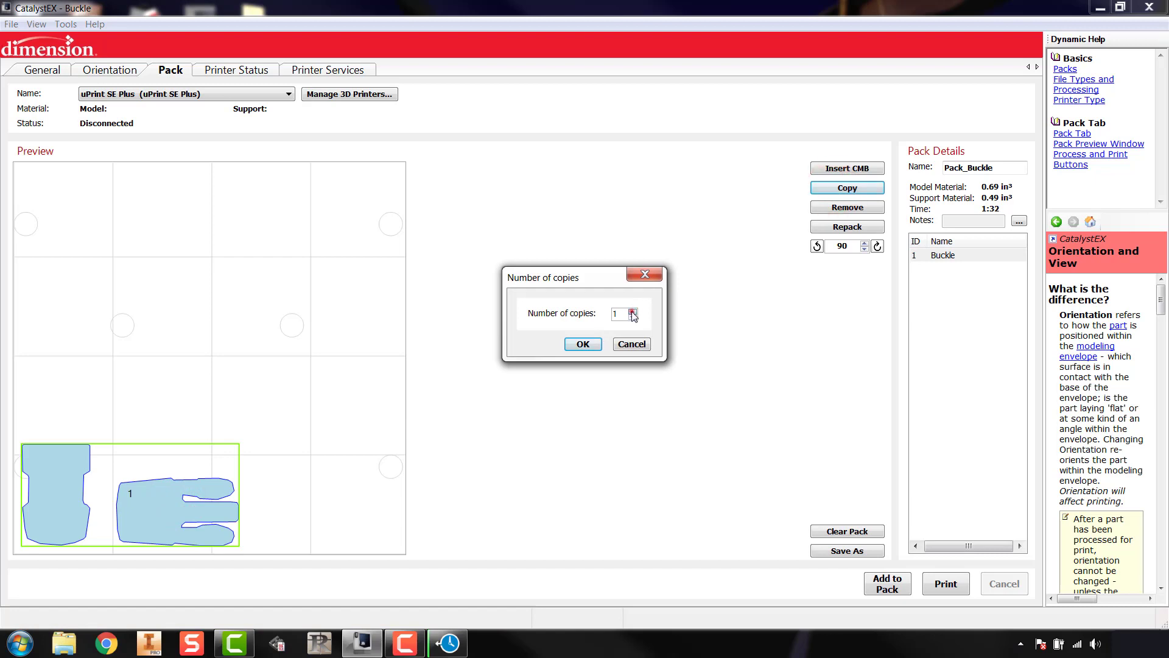
click(583, 344)
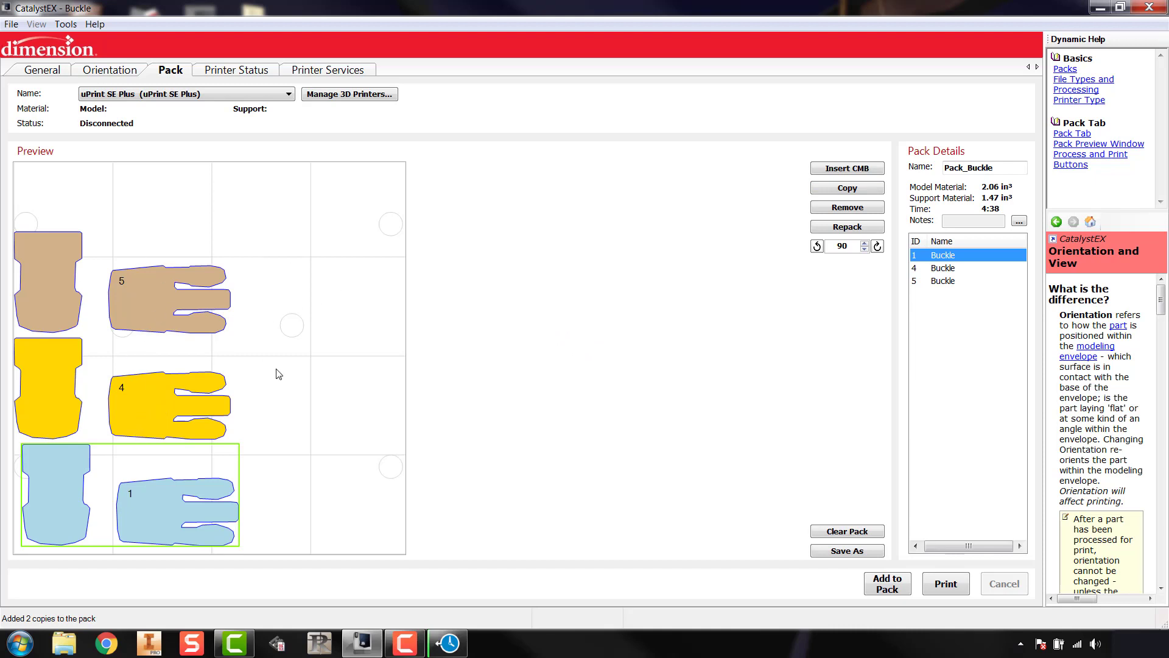
click(156, 403)
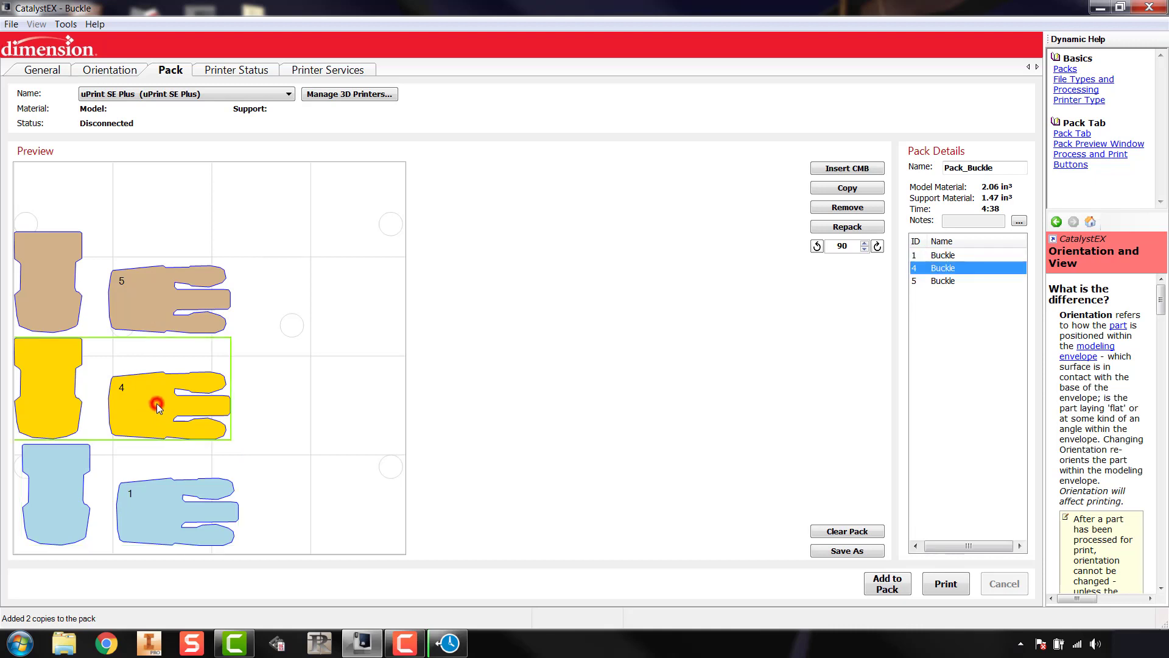
click(840, 206)
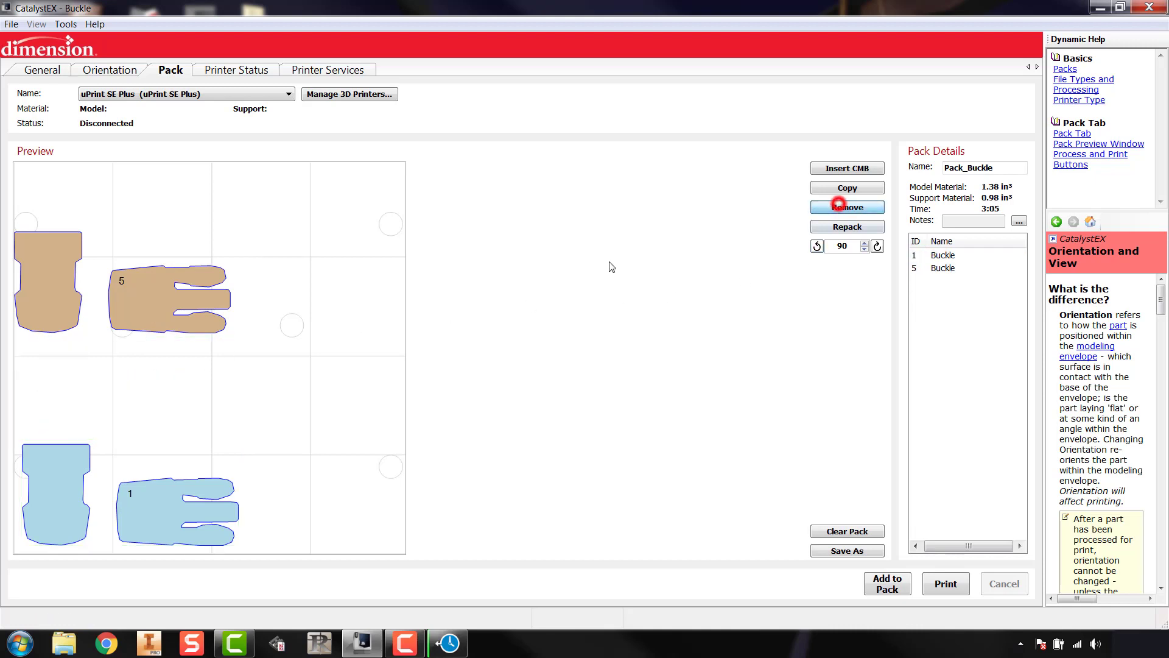
click(138, 284)
click(858, 210)
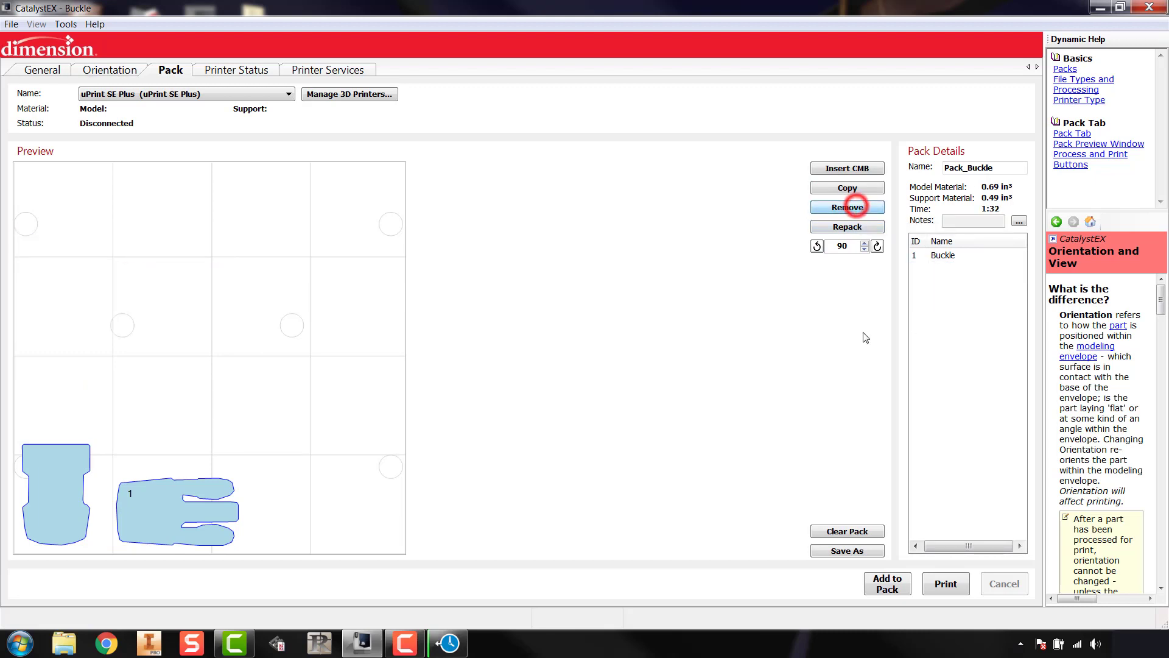
Step: Move the Buckle to mid-plate and add one copy (part 6) near the plate's bottom
drag(166, 501, 239, 313)
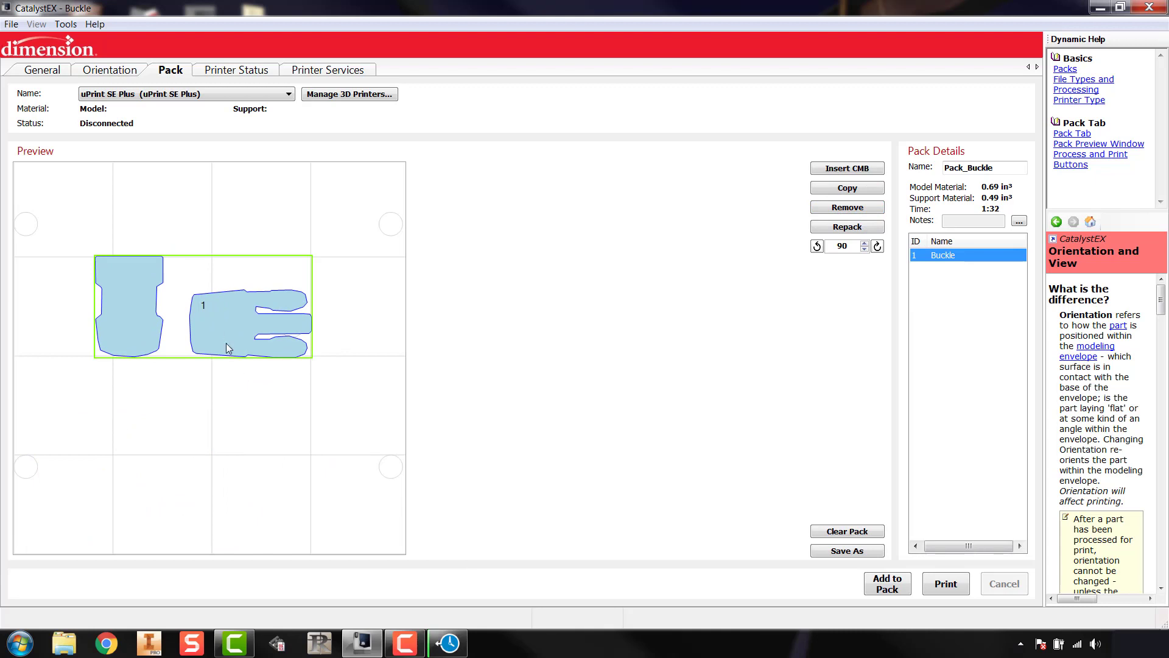
click(847, 189)
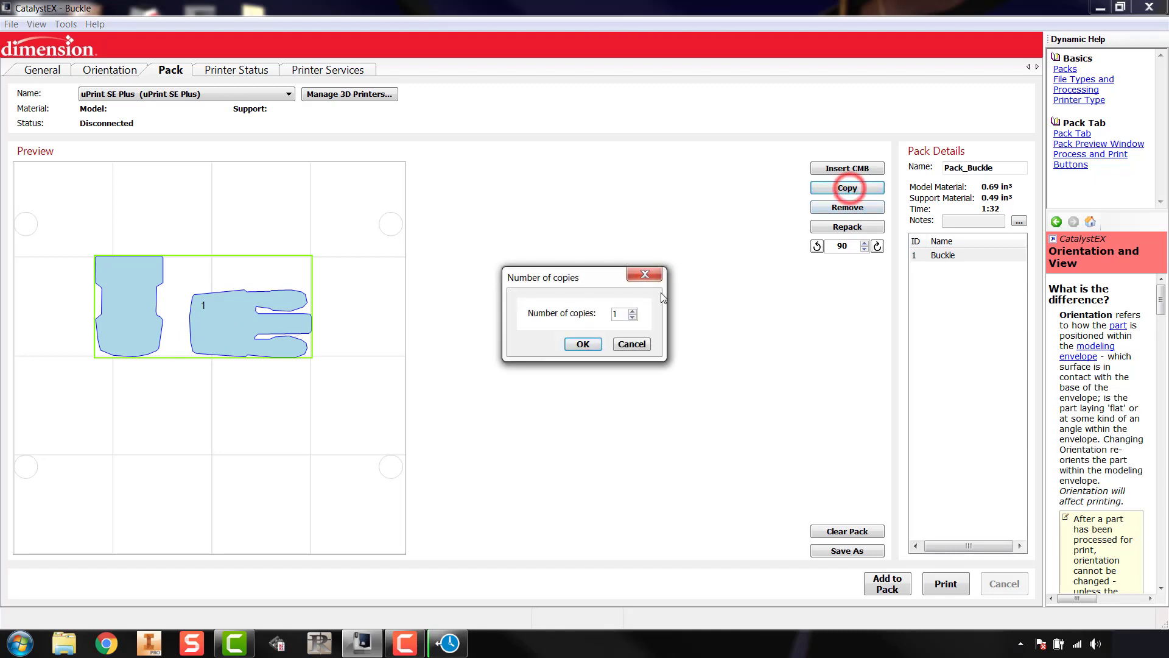
click(579, 344)
drag(70, 543, 129, 508)
Step: Rotate part 1 by 90 degrees clockwise and push it against the plate's left edge
click(116, 304)
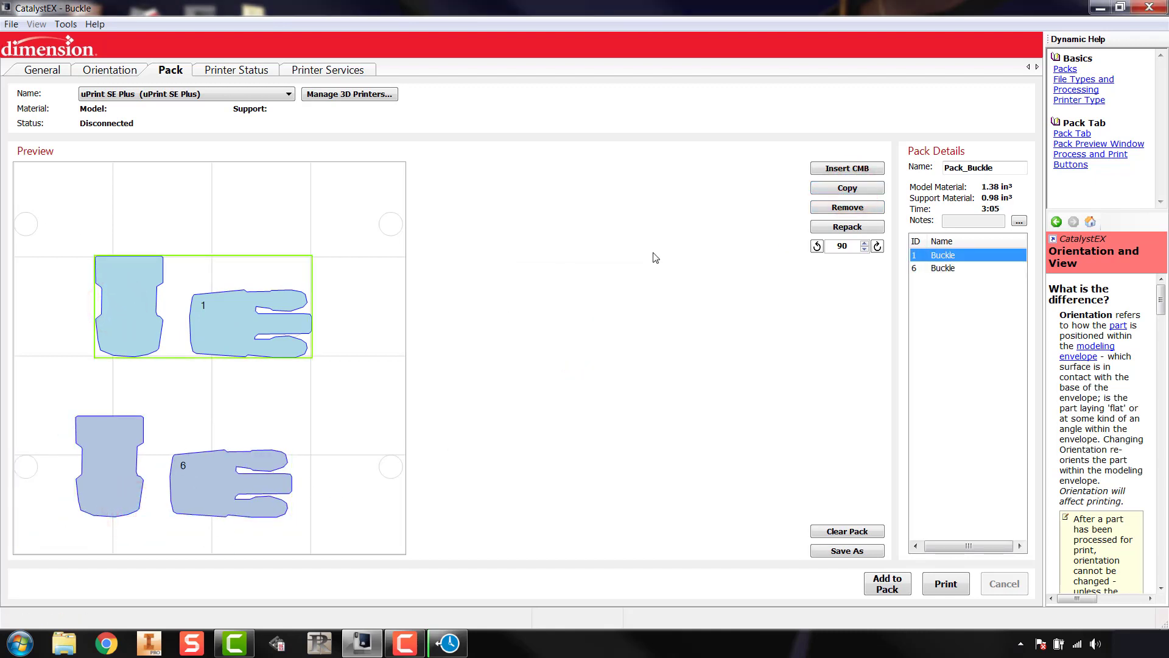
click(878, 246)
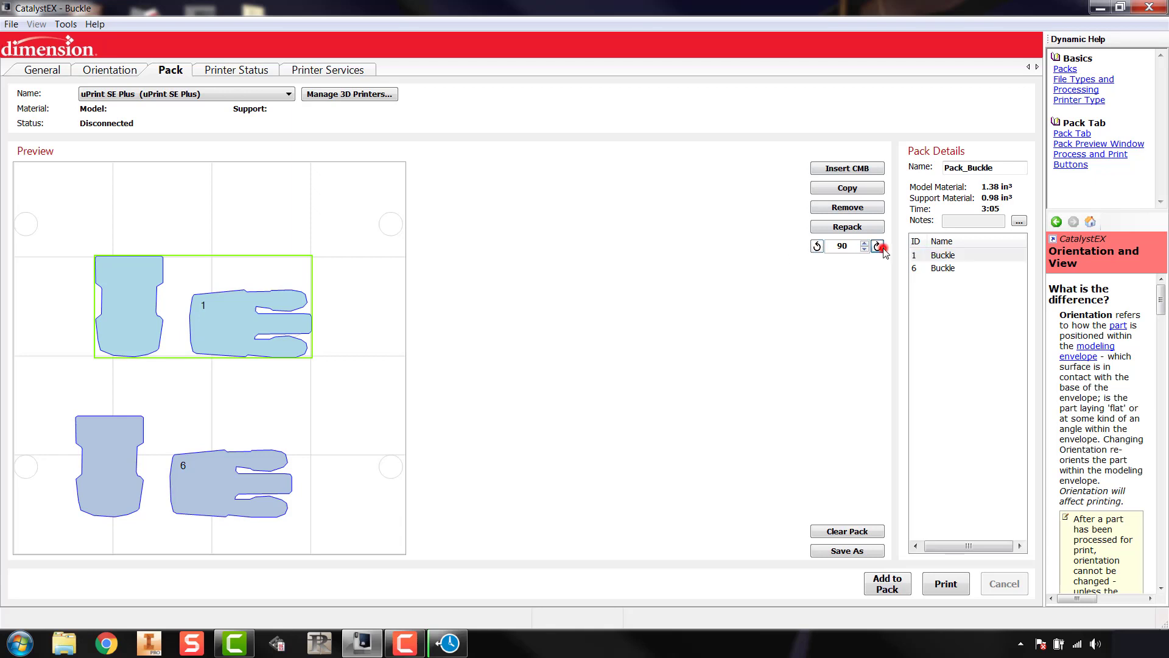
drag(135, 281, 57, 284)
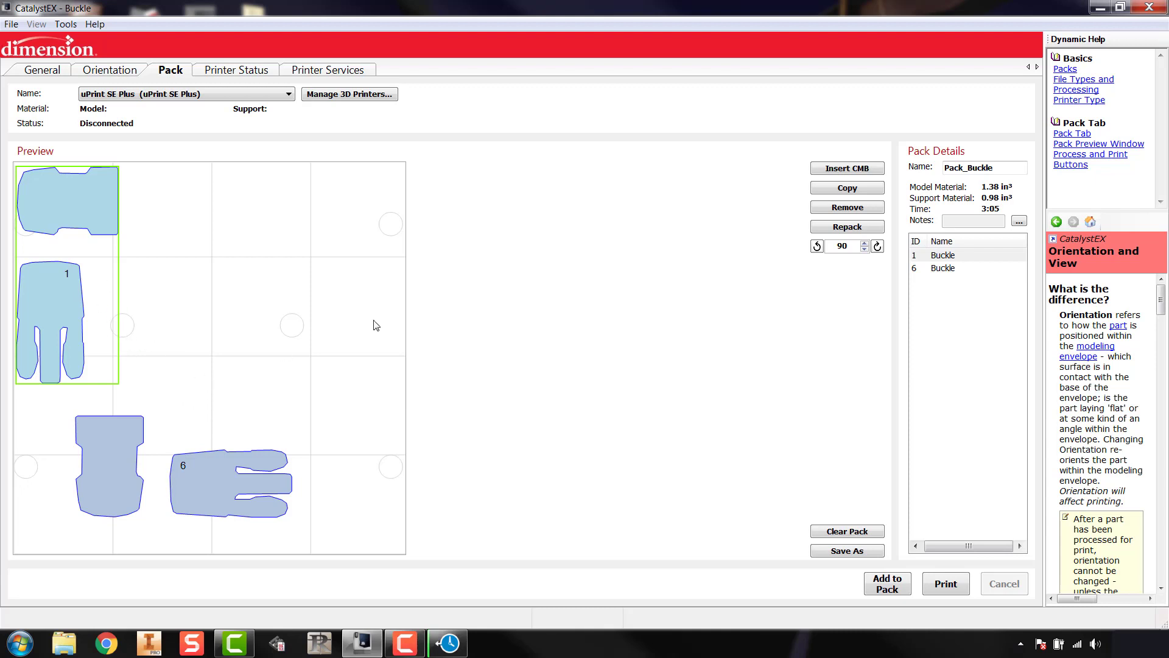
Step: Rotate copy 6 by 90 degrees and slide it in beside part 1
click(270, 466)
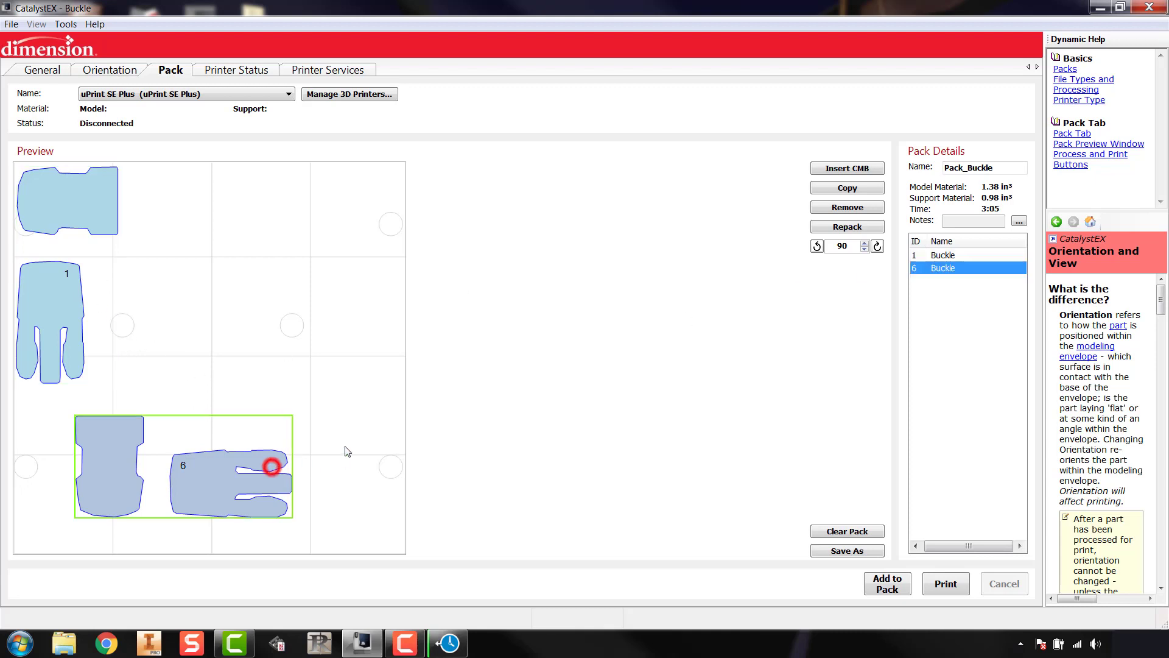
click(816, 246)
drag(128, 484, 116, 435)
click(118, 434)
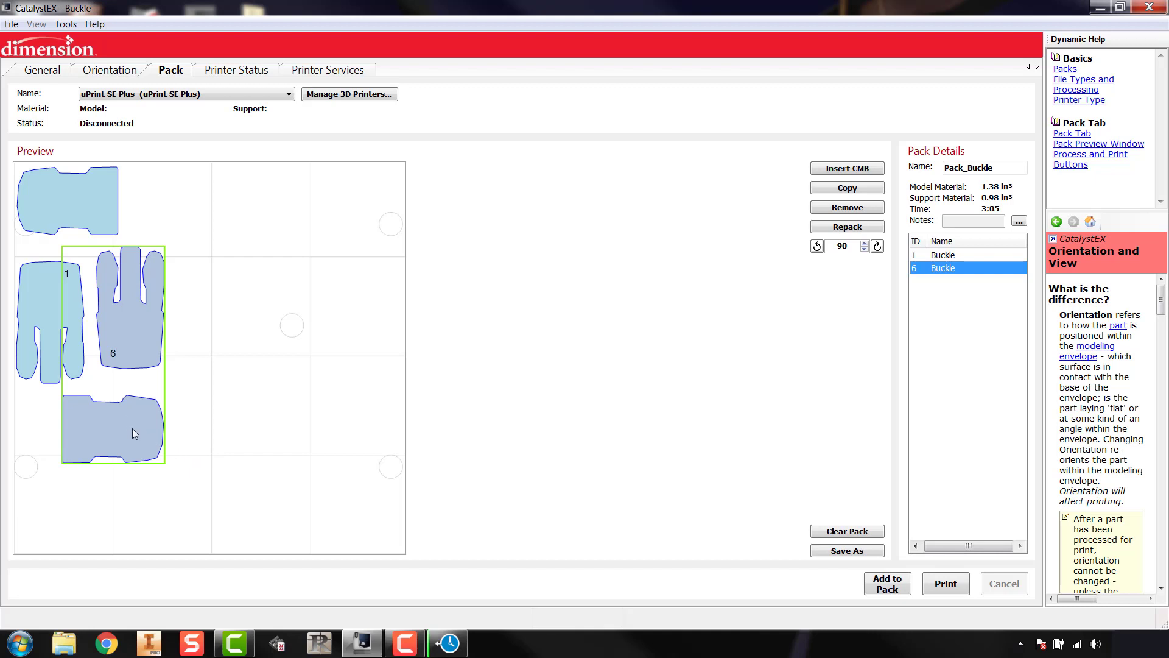
drag(136, 436, 114, 436)
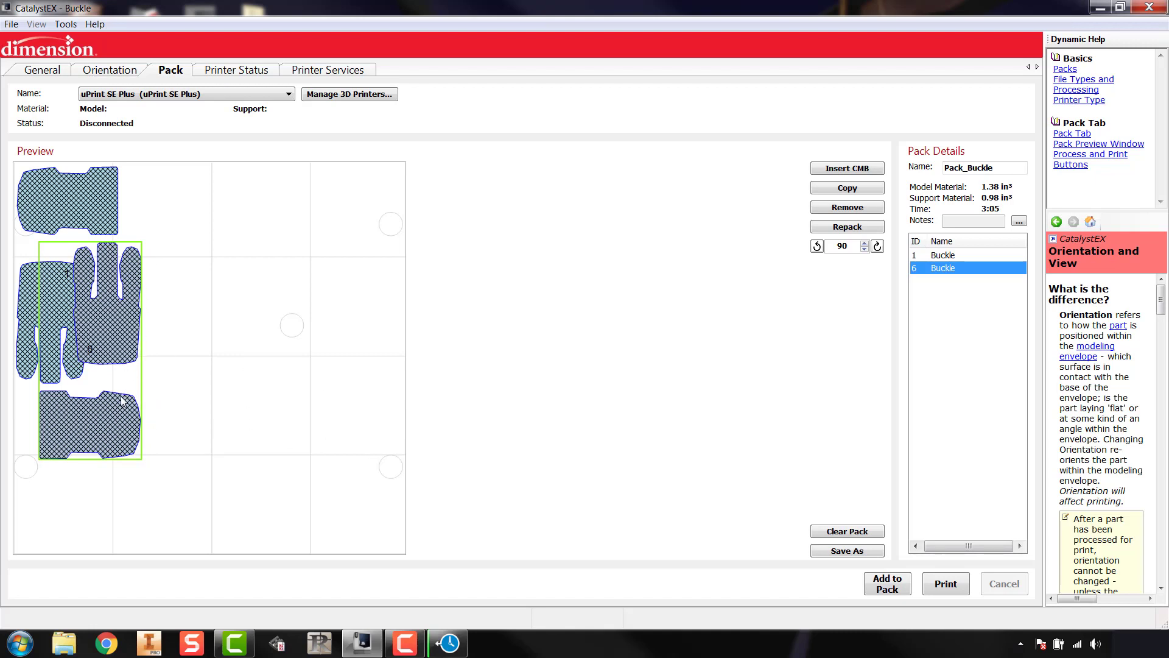
Step: Nudge copy 6 slightly left and up so it clears part 1, then deselect it
drag(88, 423, 114, 426)
click(115, 425)
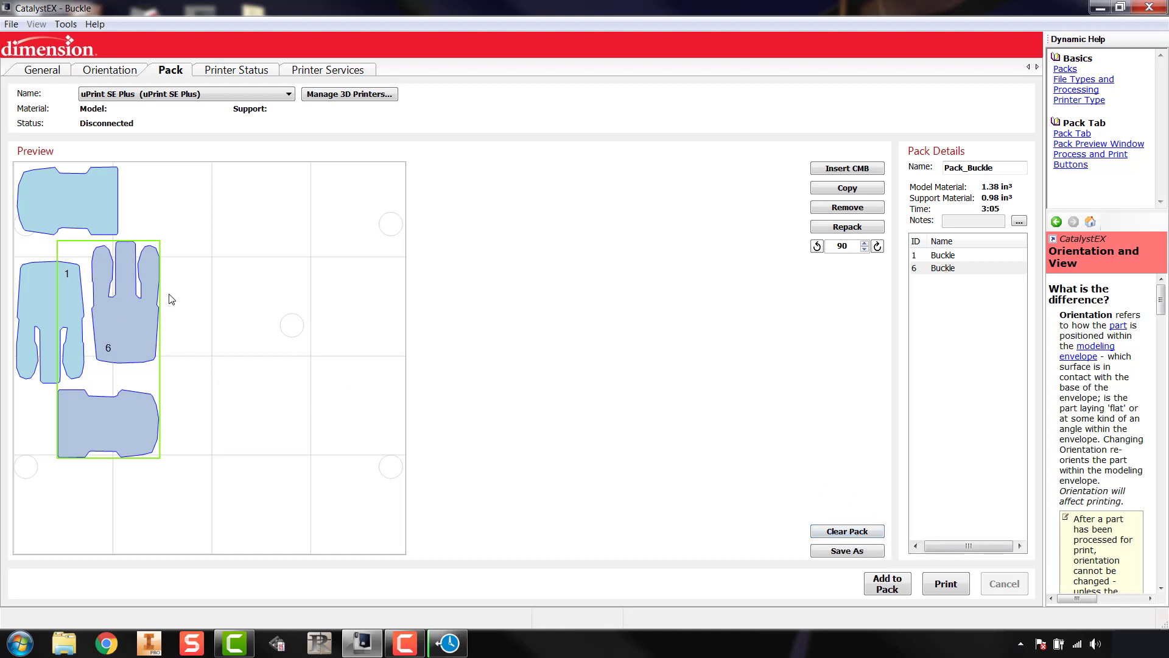
click(243, 308)
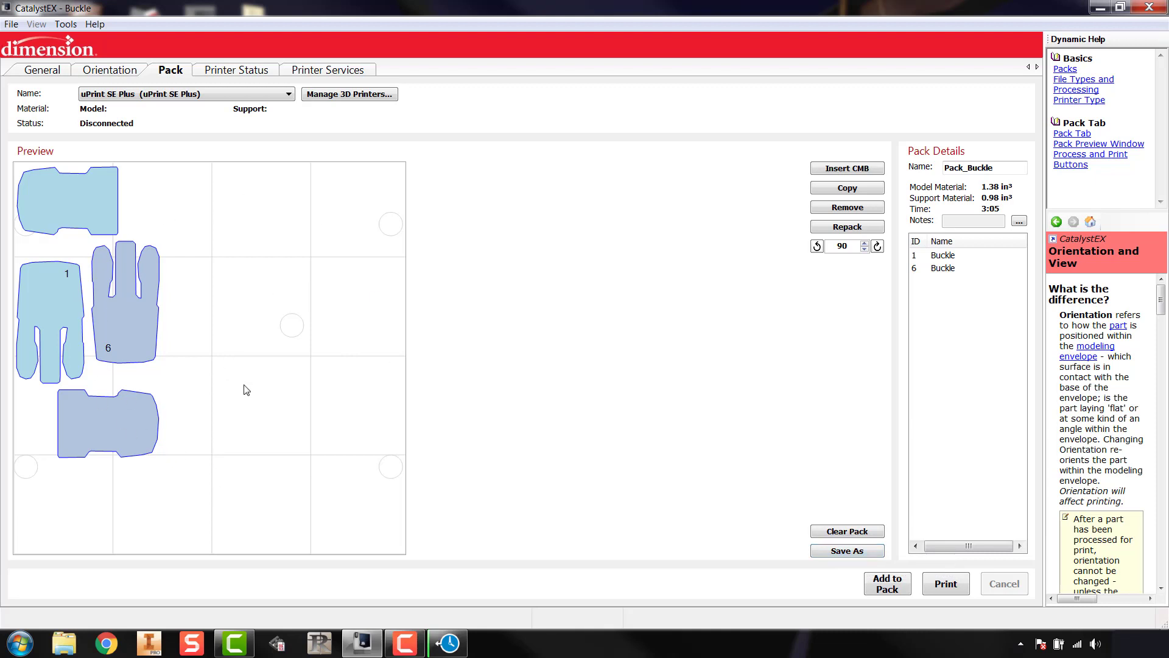
Step: Save the nested pack under the default name Pack_Buckle.cmb
click(832, 551)
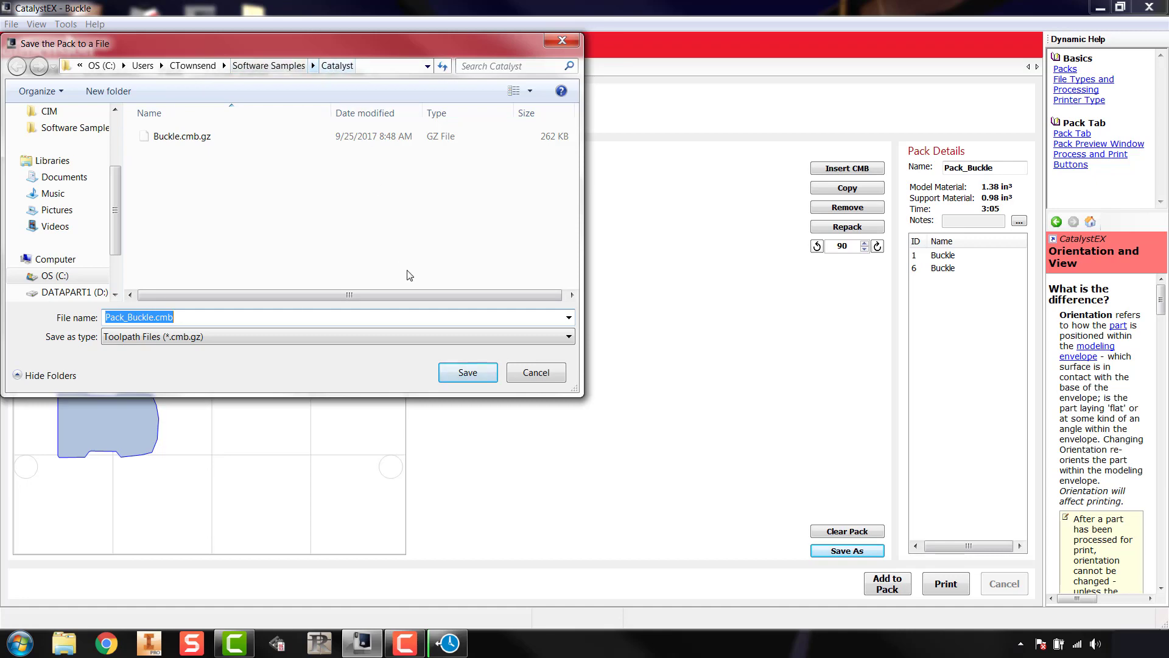
click(472, 372)
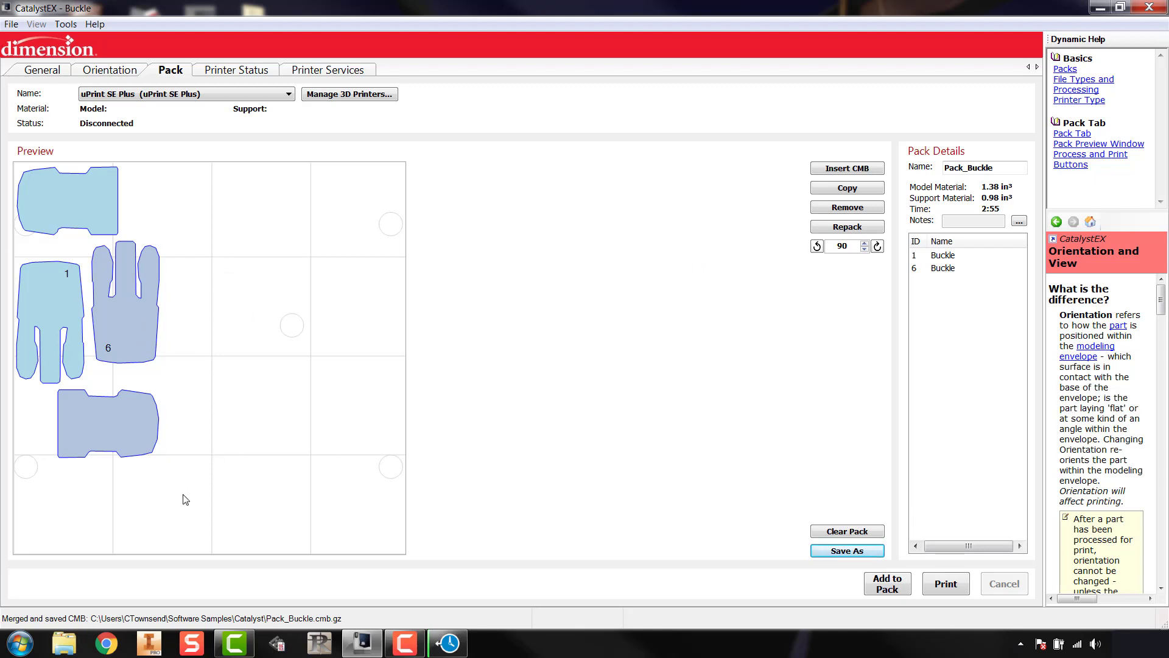
Step: Clear the pack and insert Buckle.cmb.gz into it
click(841, 531)
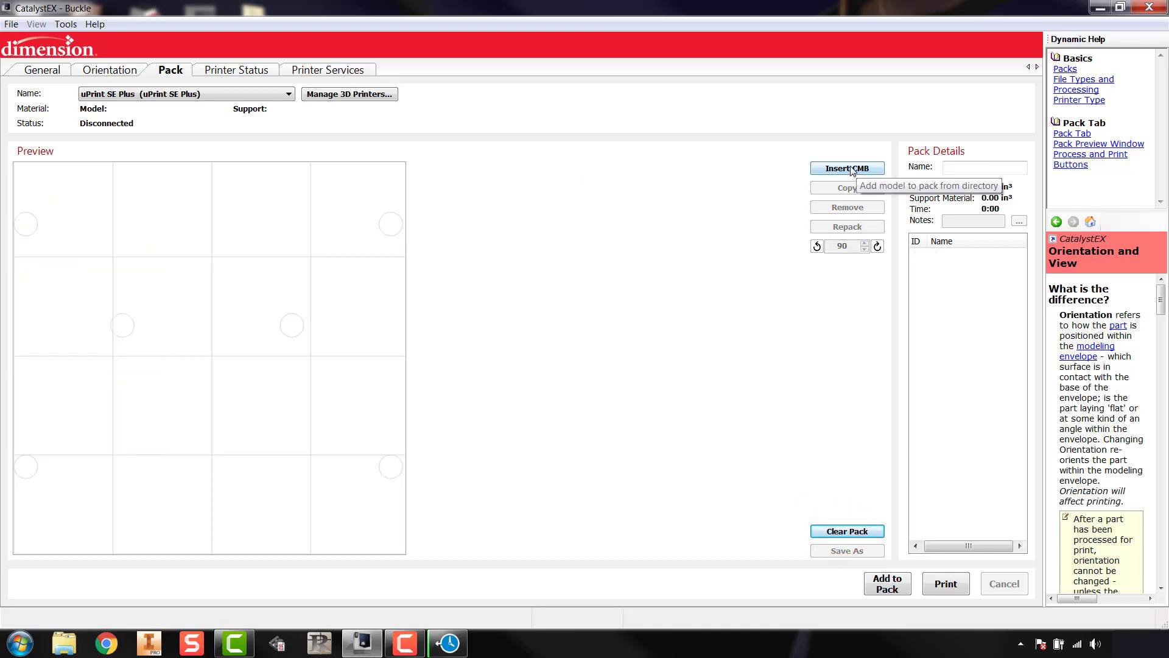
click(37, 70)
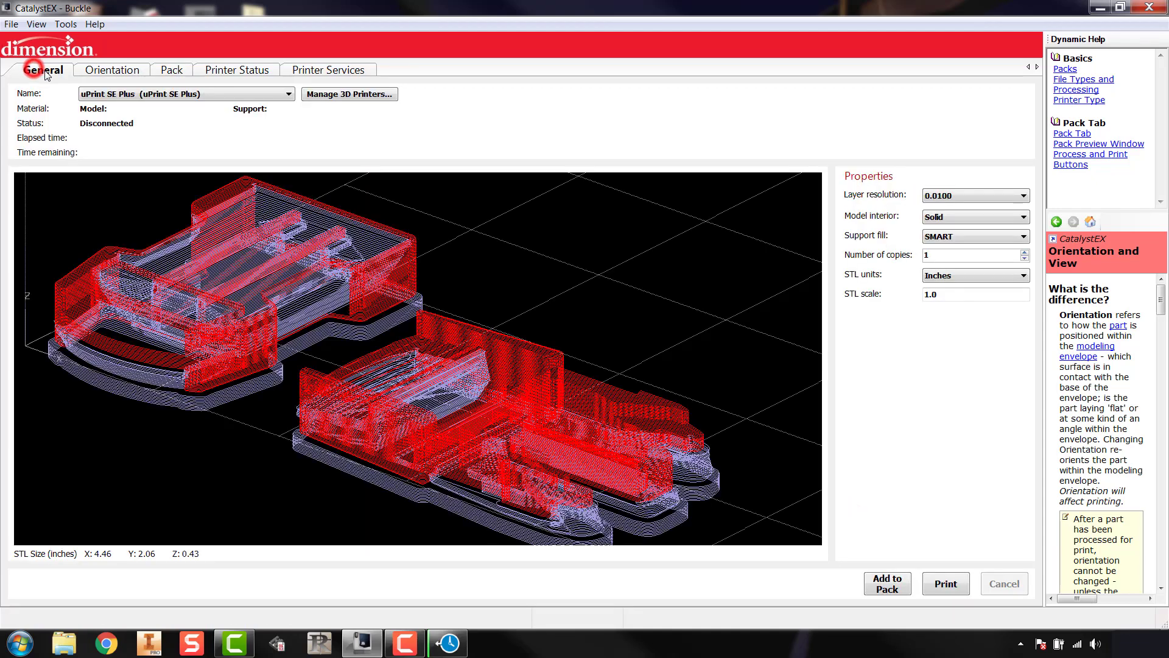
click(171, 70)
click(867, 170)
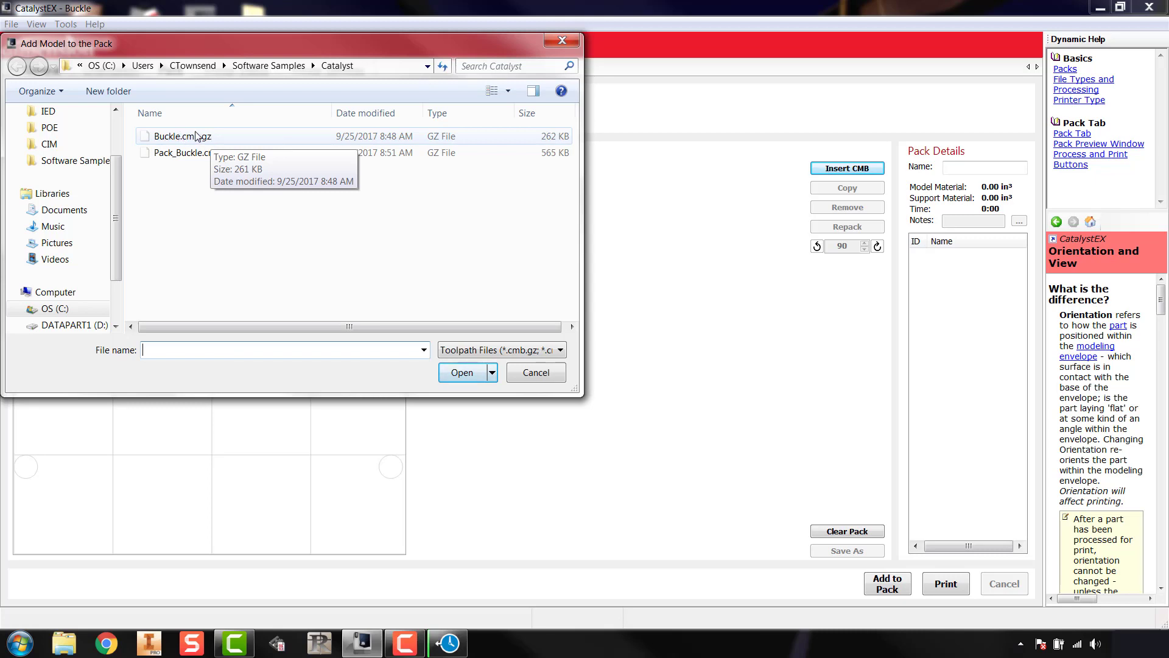
click(204, 136)
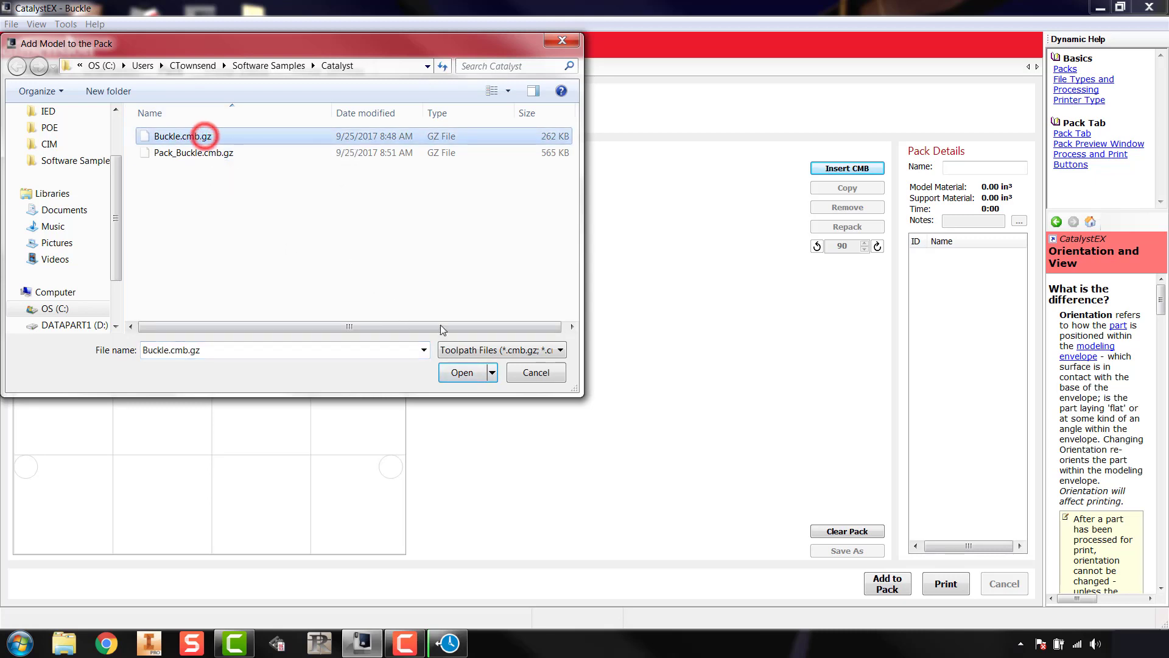
click(465, 372)
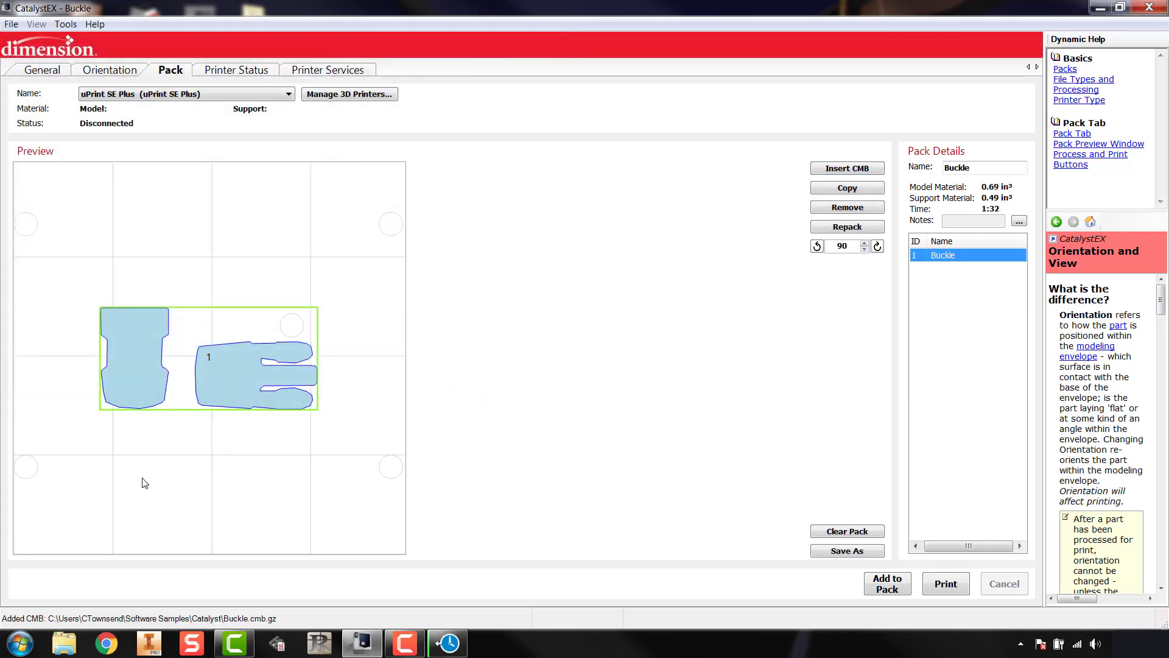
Step: Clear the pack again and insert the saved Pack_Buckle.cmb.gz instead
click(847, 531)
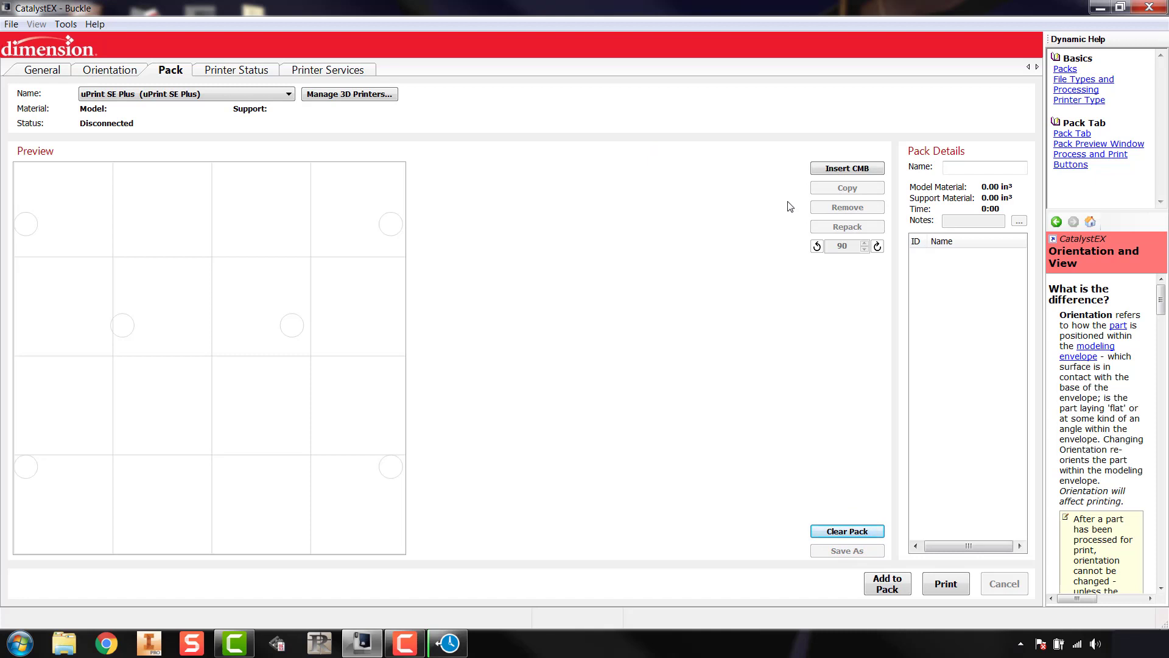
click(847, 168)
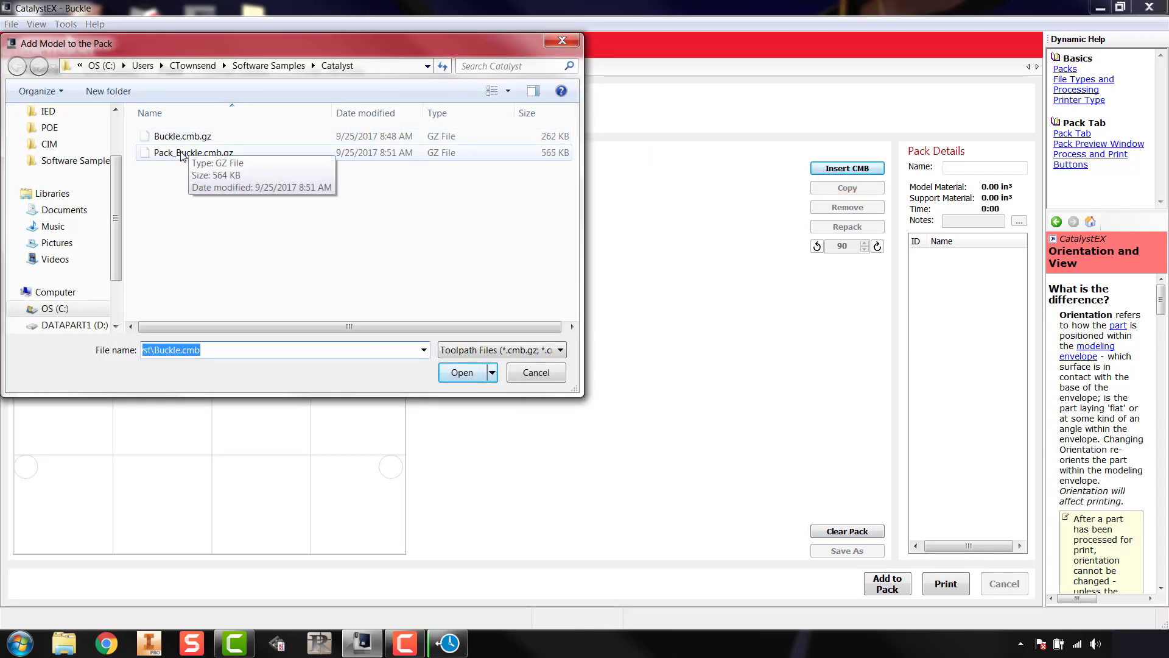
click(181, 153)
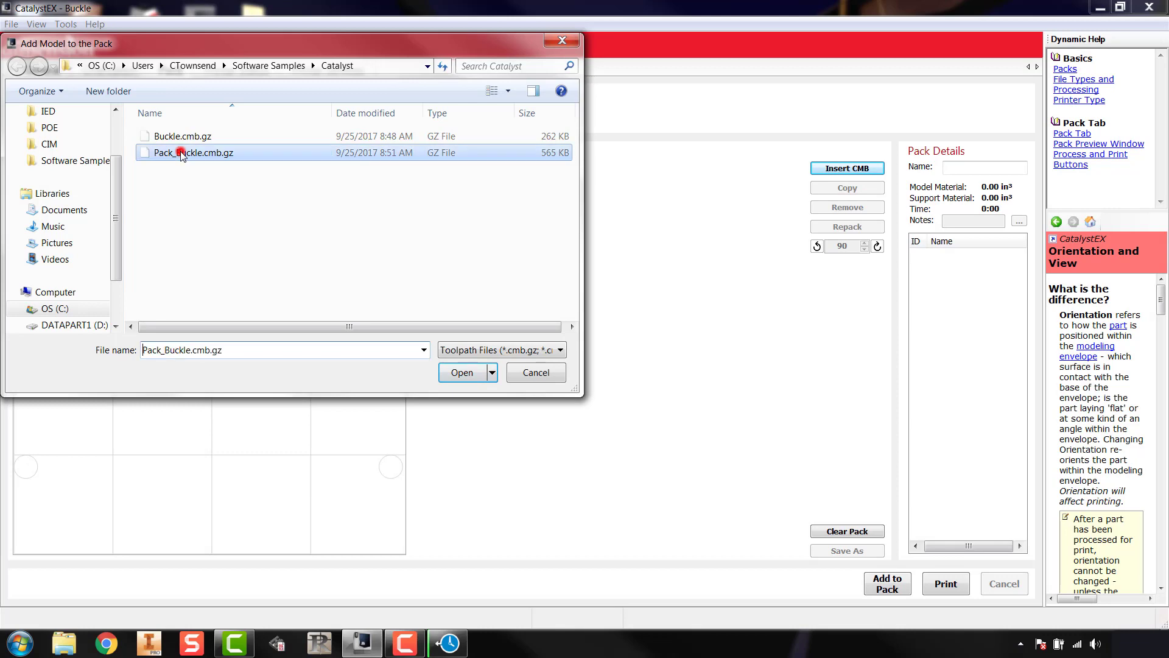
click(461, 372)
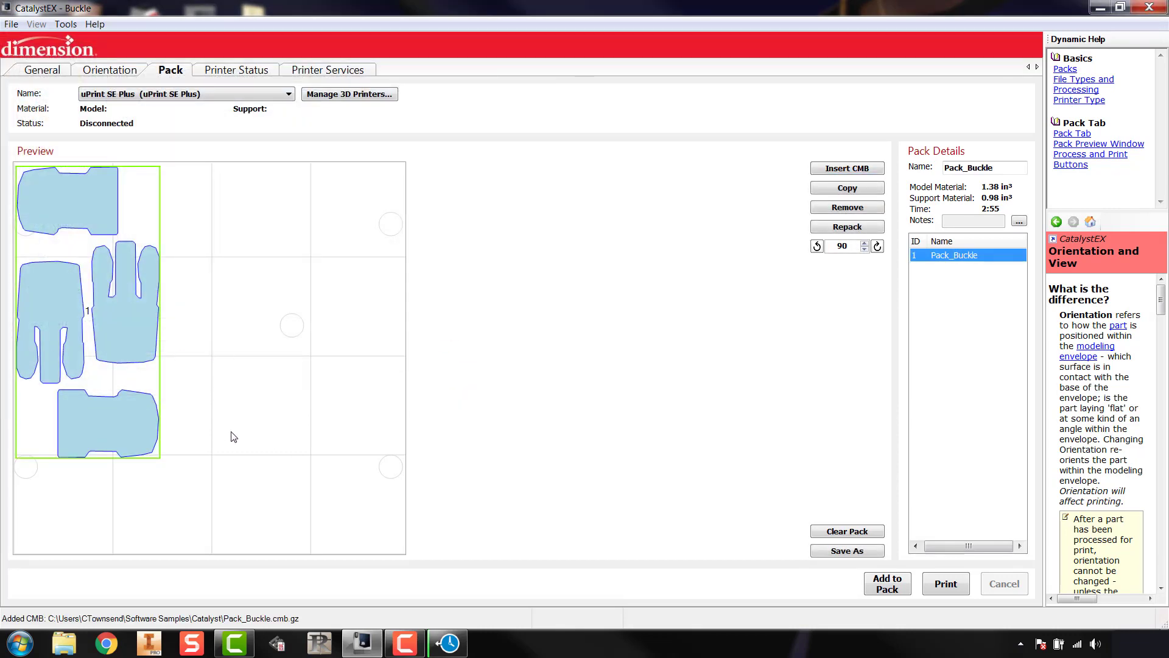
click(233, 432)
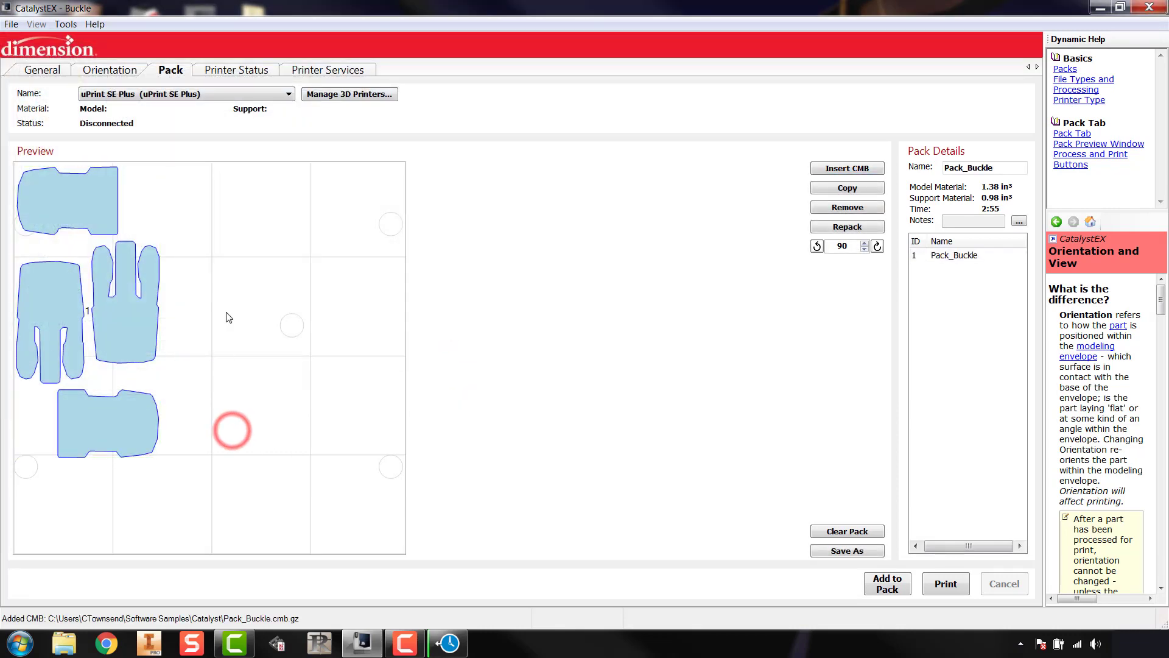
click(124, 327)
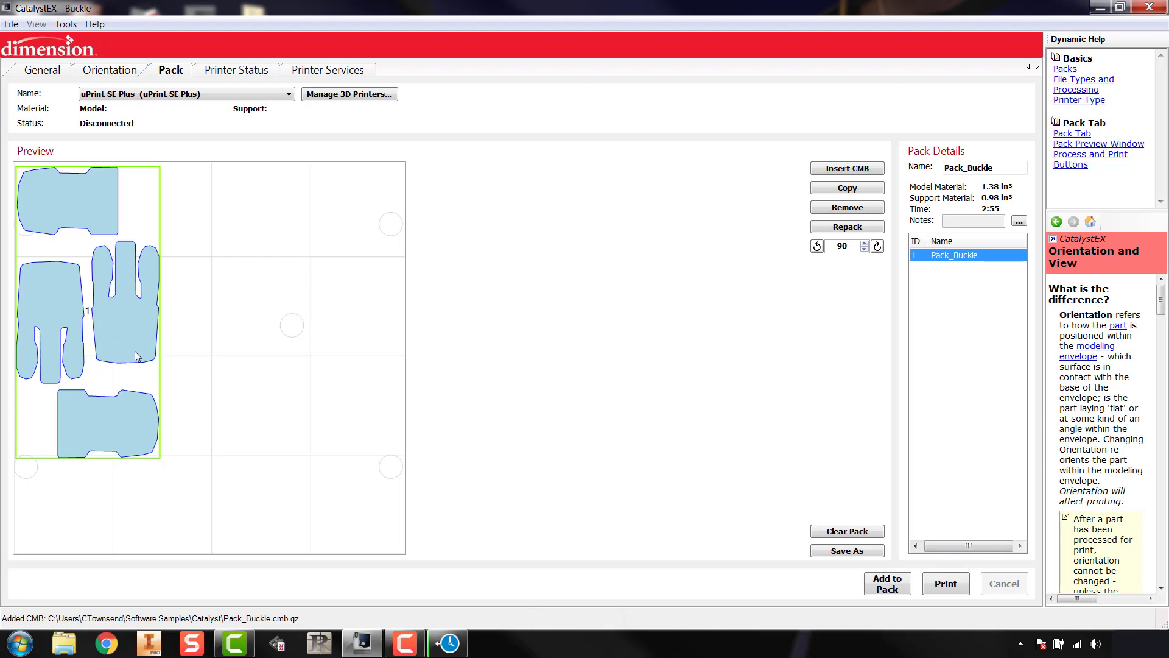
click(213, 371)
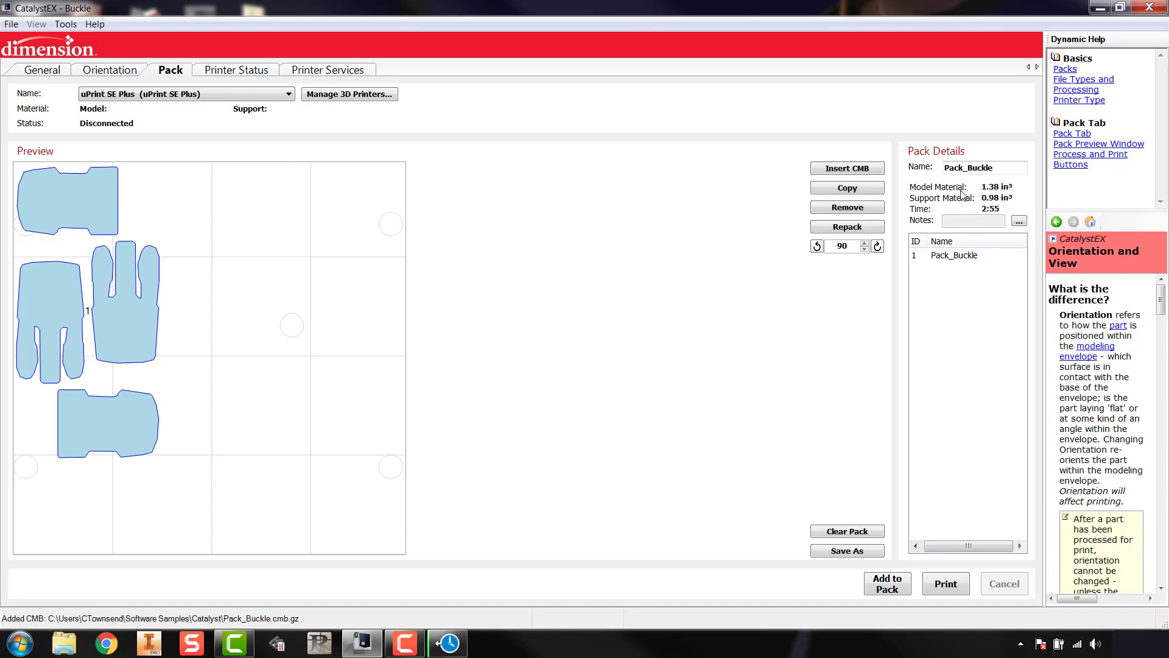
Step: Replace the Pack Details name with 'Buckle_' followed by the user's name
double_click(997, 167)
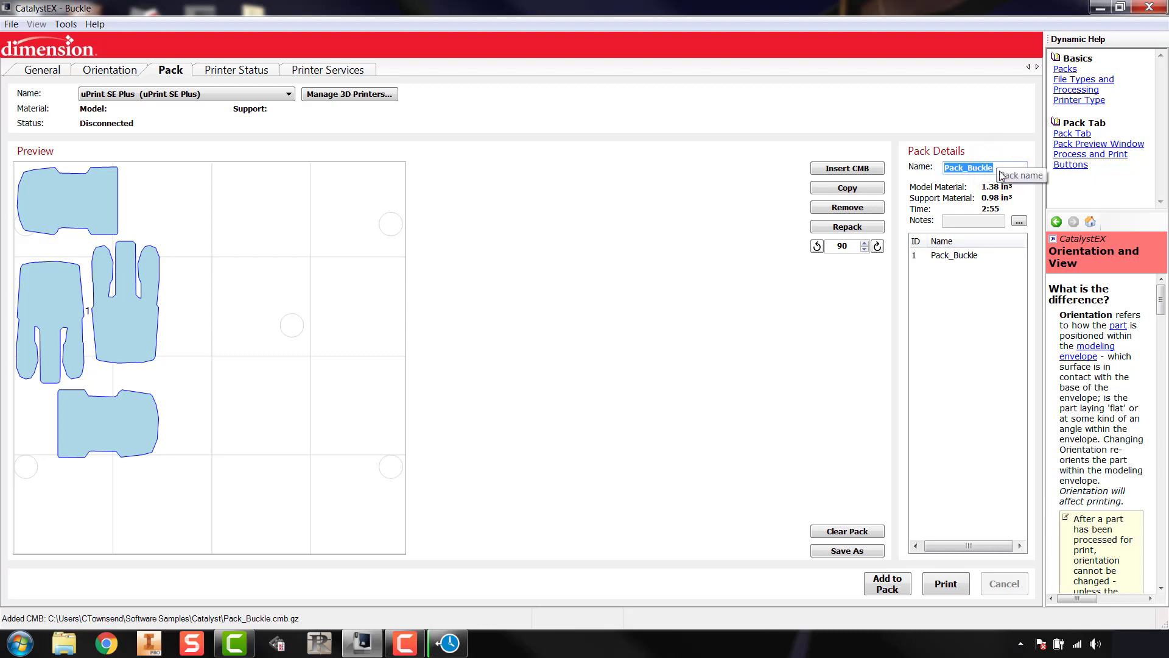
text(Buckle_CTownsend)
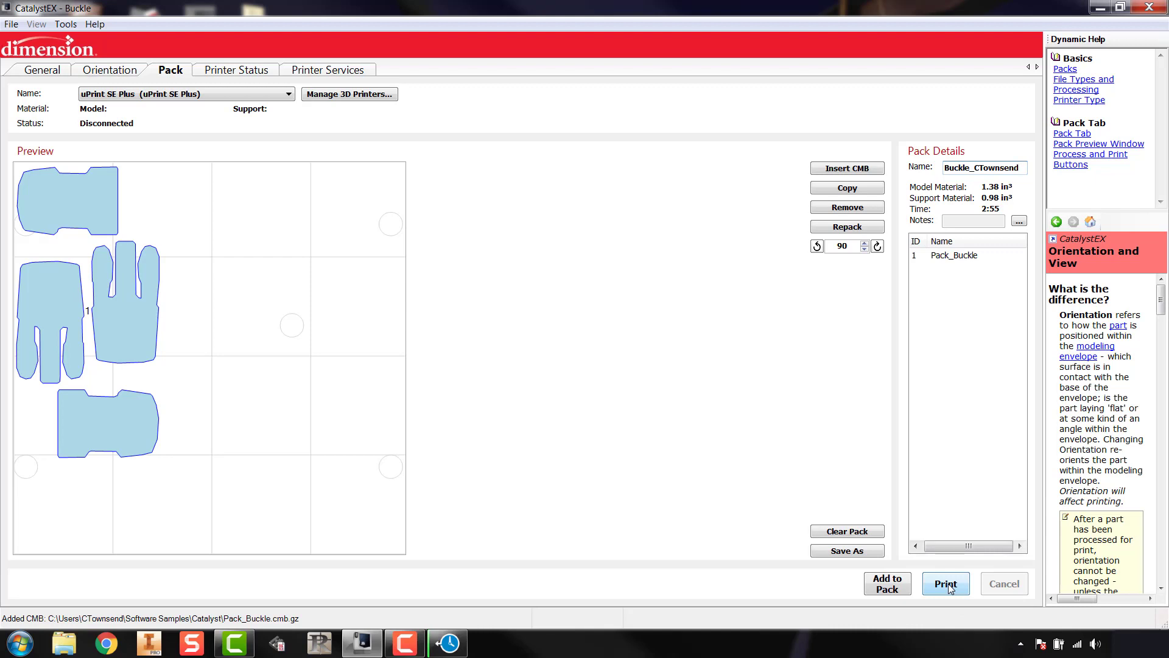
Step: Print the pack, review the Printer Status queue and Printer Services page, then return to Pack
click(250, 70)
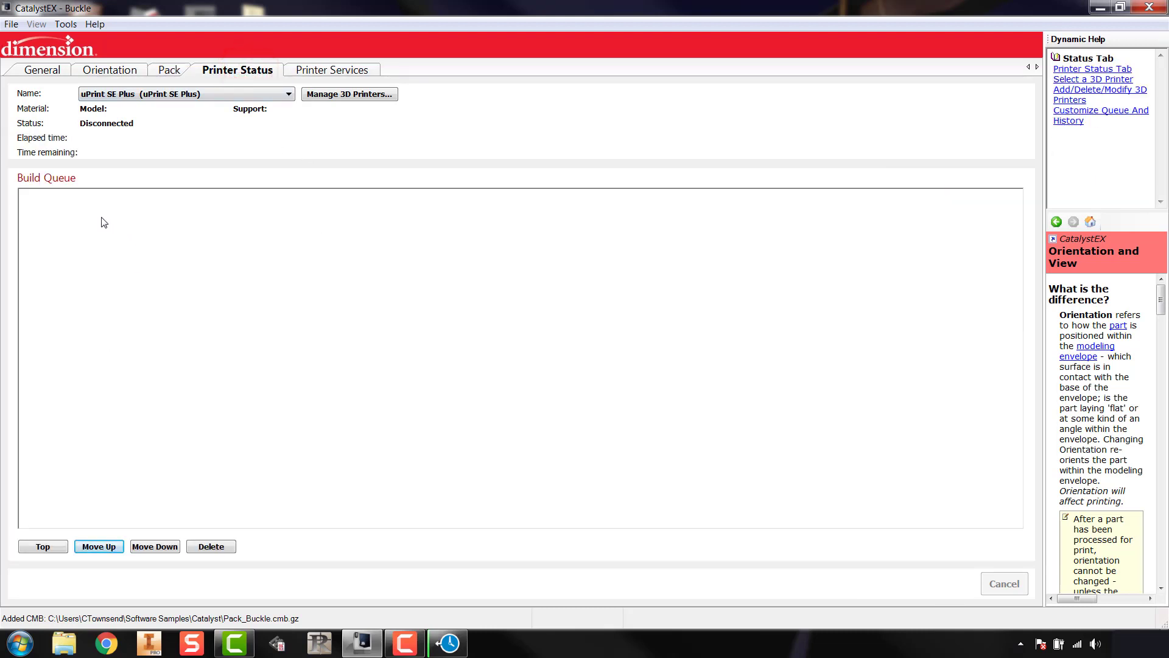
click(169, 72)
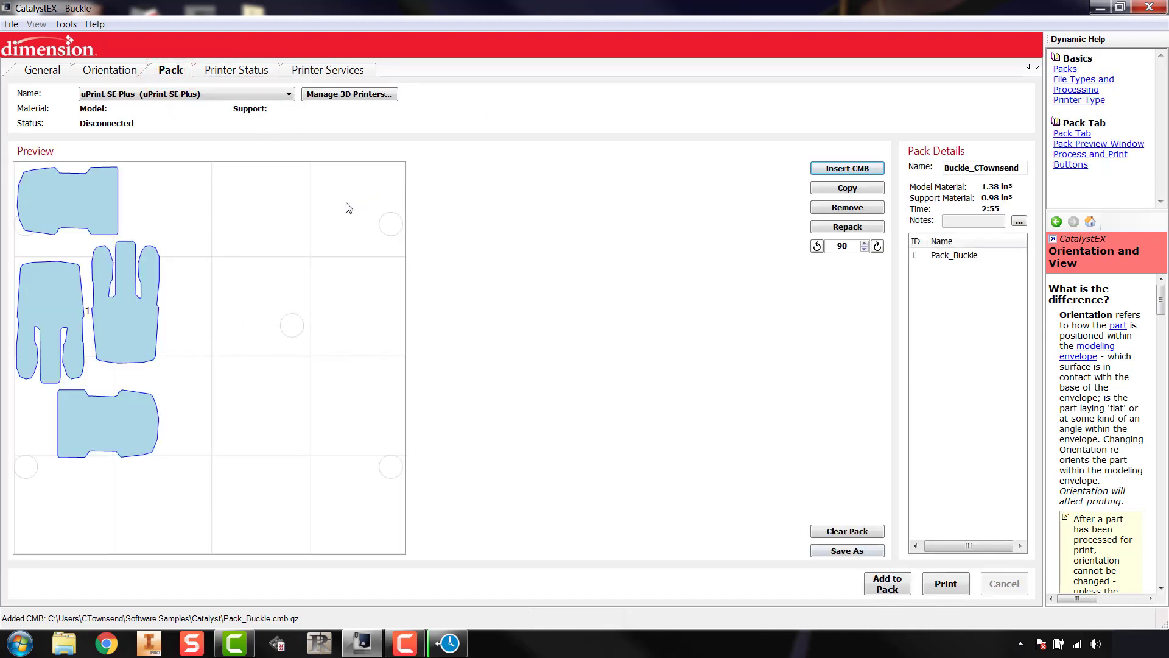
click(222, 73)
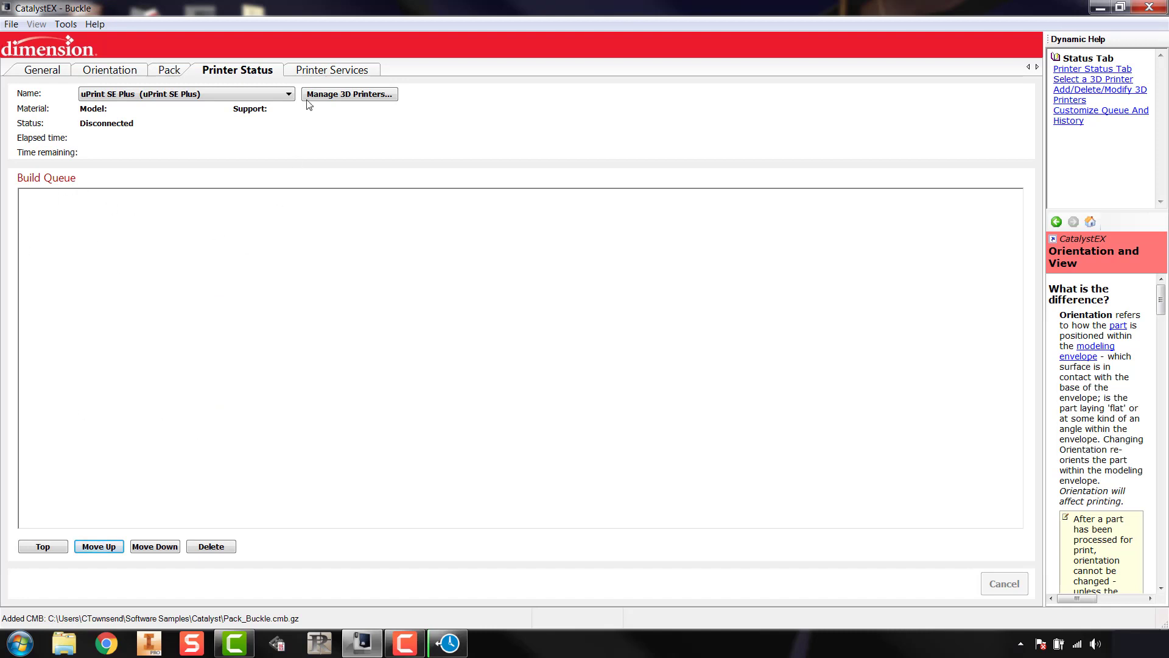
click(327, 65)
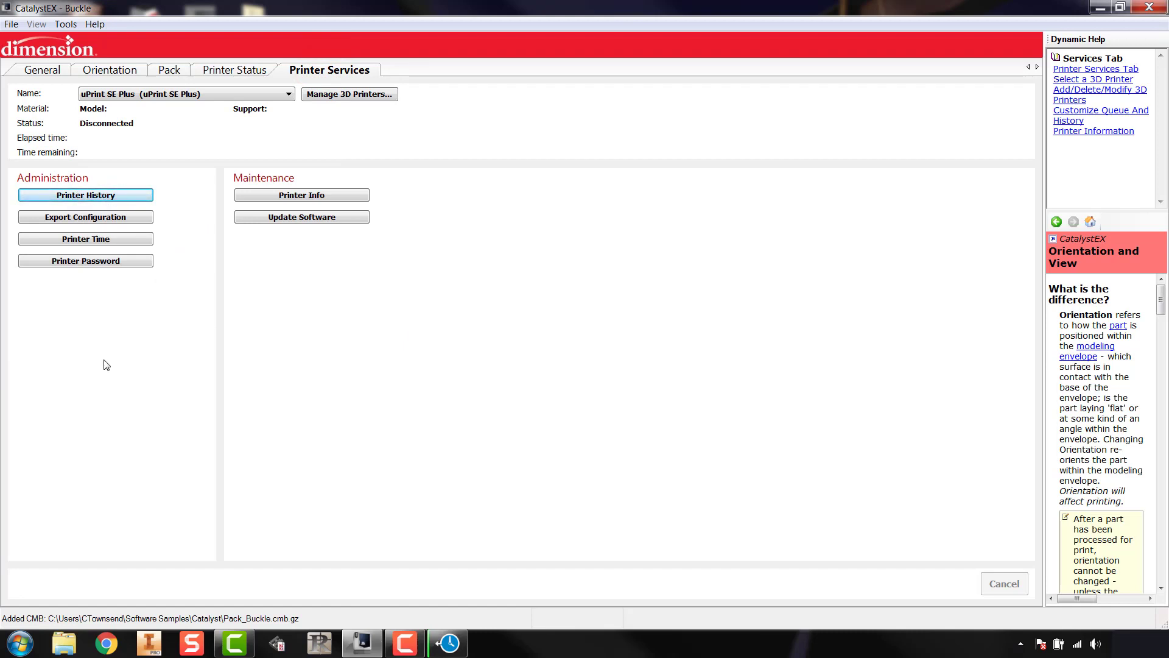
click(246, 73)
click(169, 72)
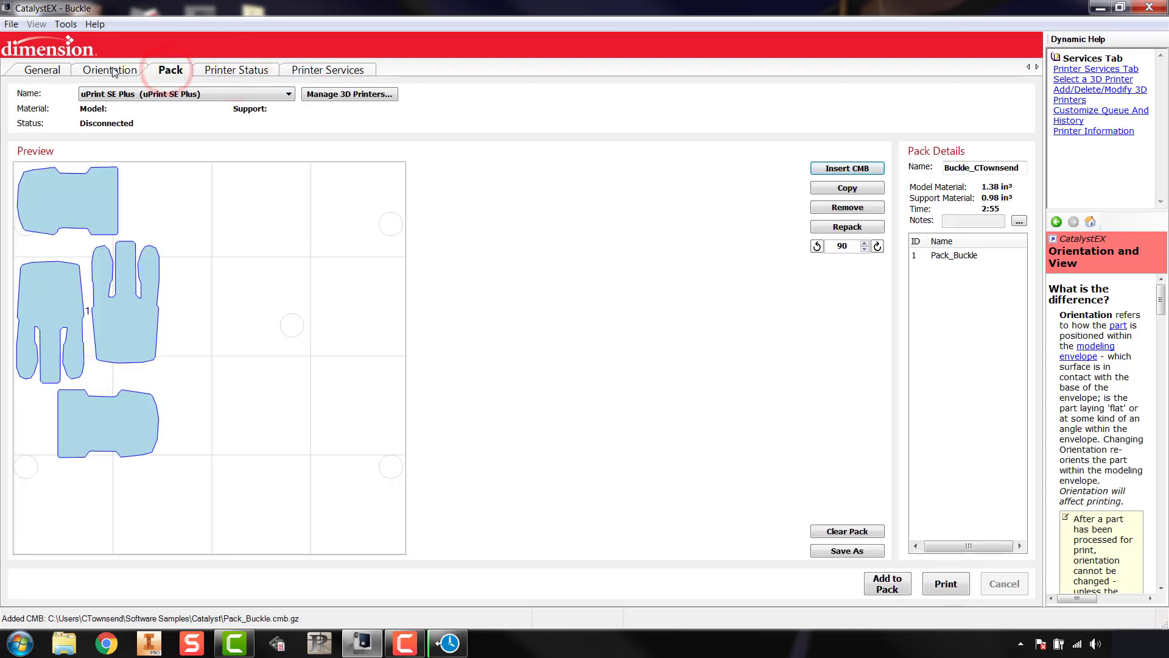